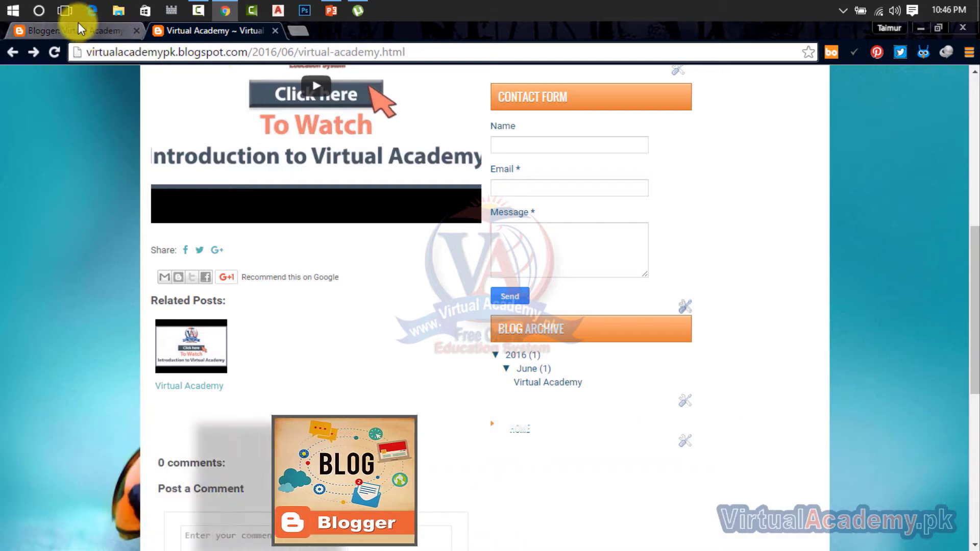
Step: Switch to the Blogger tab and open the Virtual Academy blog's settings page
{"action": "left_click", "coordinate": [78, 28]}
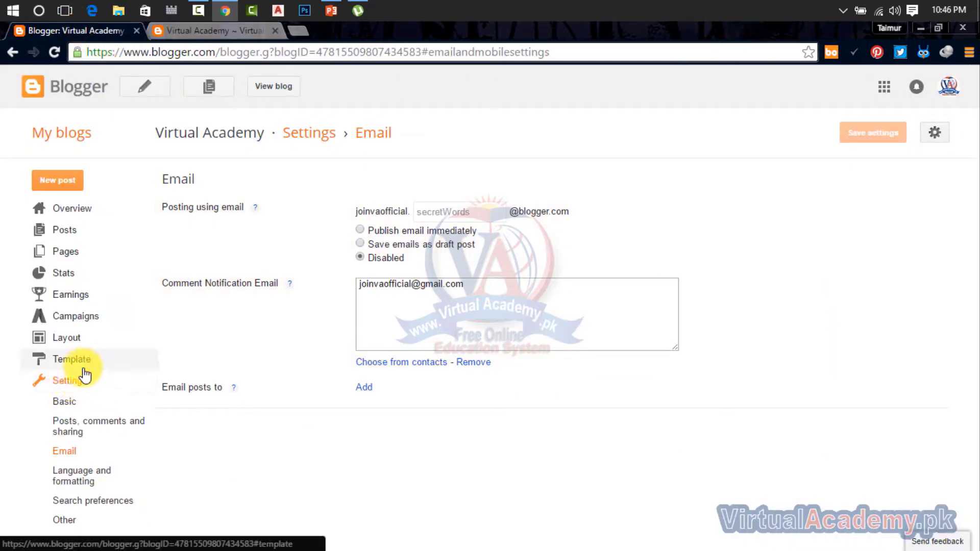
{"action": "left_click", "coordinate": [73, 402]}
{"action": "left_click", "coordinate": [75, 430]}
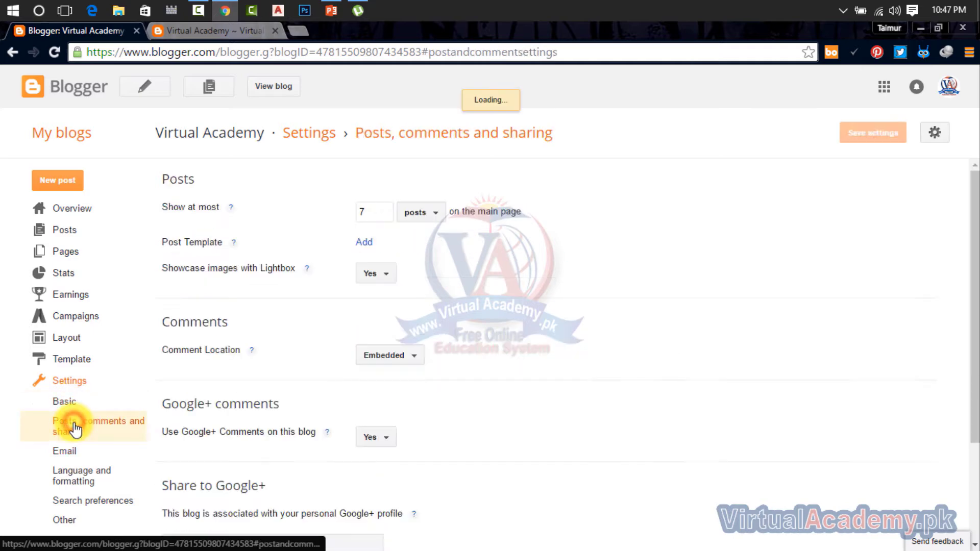
{"action": "scroll", "coordinate": [71, 449], "scroll_direction": "down", "scroll_amount": 3}
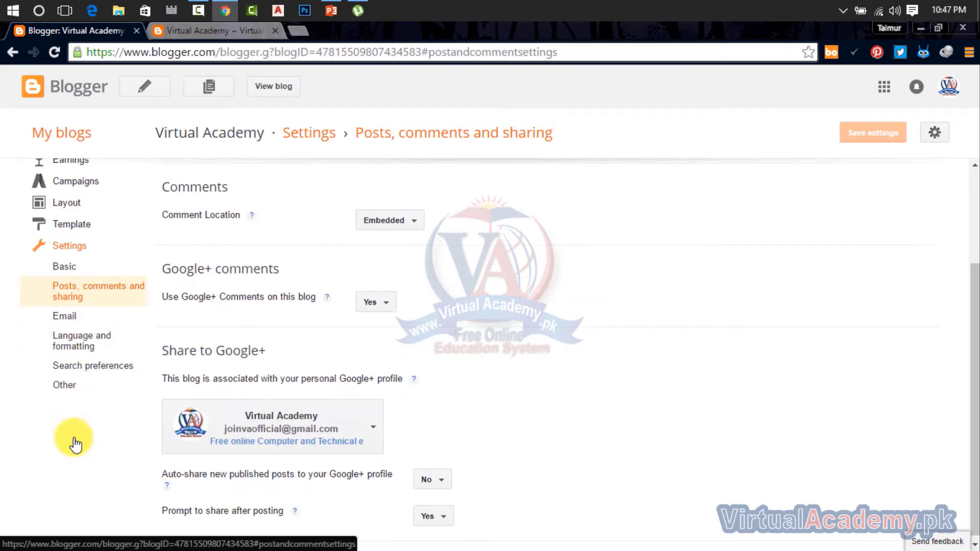
{"action": "left_click", "coordinate": [72, 314]}
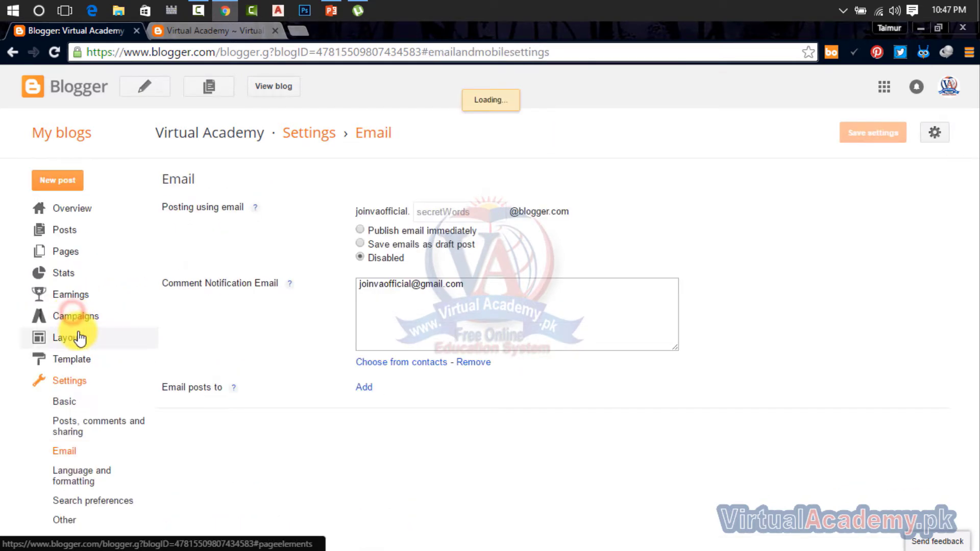
{"action": "left_click", "coordinate": [88, 481]}
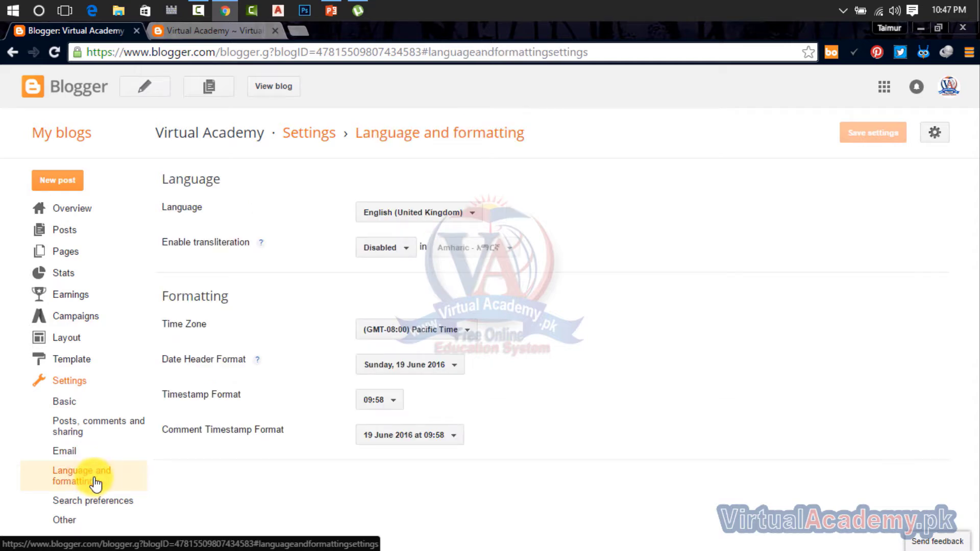
{"action": "left_click", "coordinate": [70, 453]}
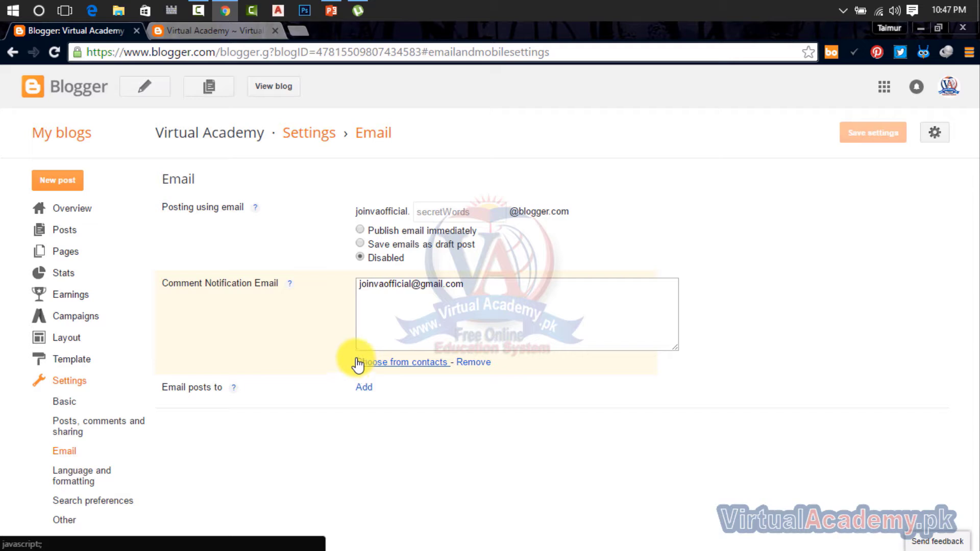
Step: Set email posting to 'Save emails as draft post' and enter a secret word for the posting address
{"action": "left_click", "coordinate": [447, 212]}
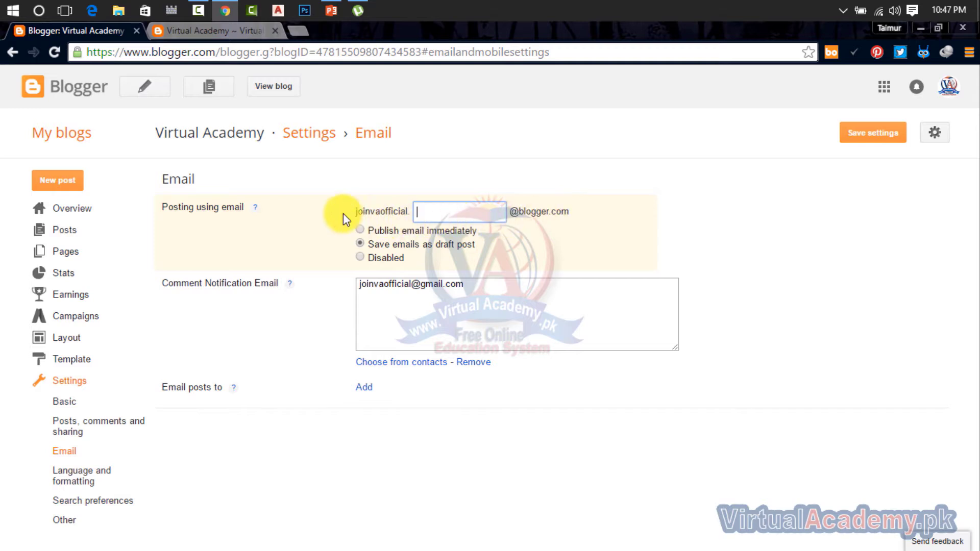
{"action": "left_click_drag", "start_coordinate": [355, 212], "coordinate": [464, 229]}
{"action": "left_click", "coordinate": [428, 213]}
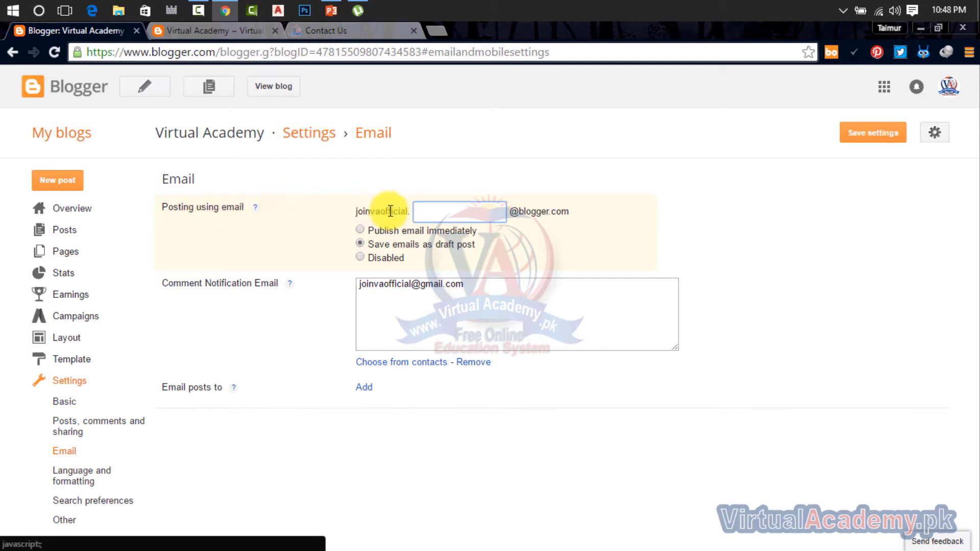
{"action": "left_click", "coordinate": [450, 213]}
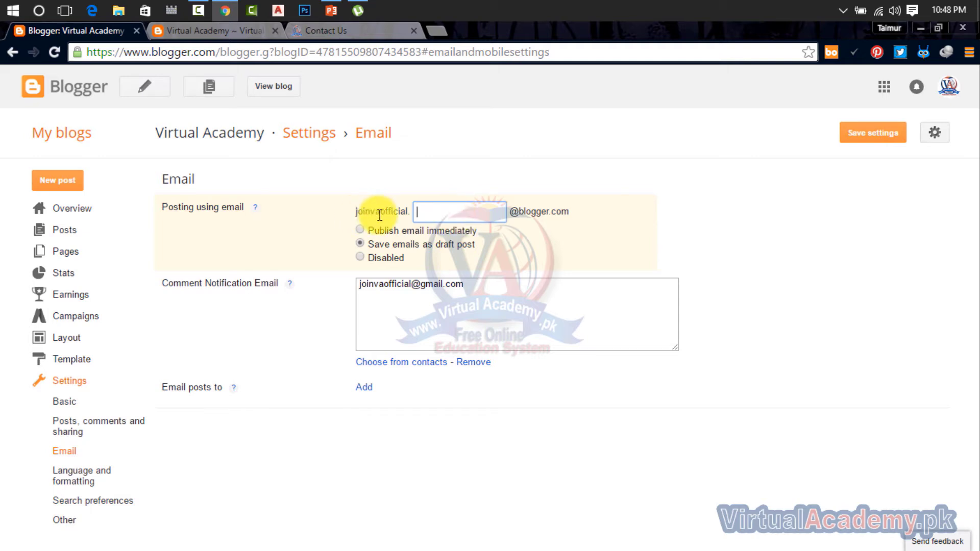
{"action": "left_click", "coordinate": [544, 241]}
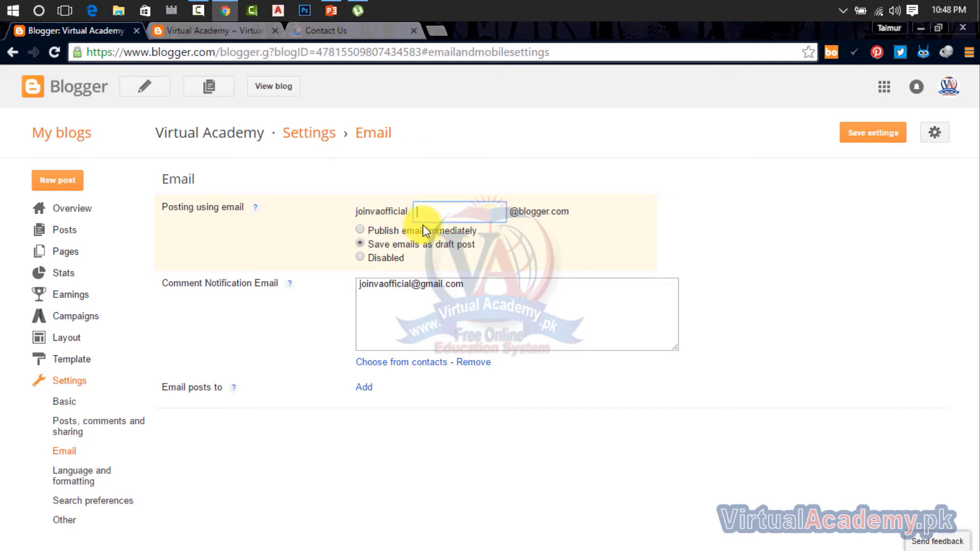
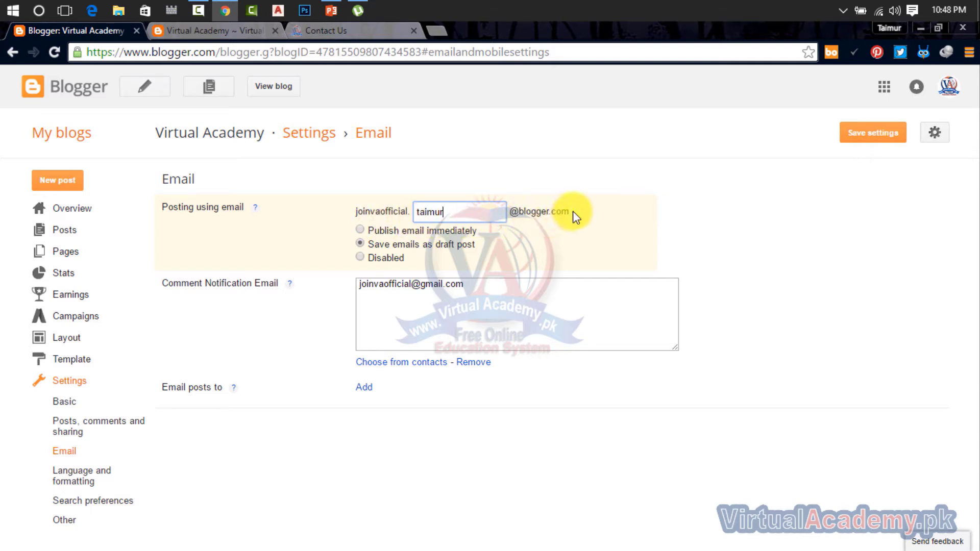
Step: Select the complete posting email address
{"action": "left_click_drag", "start_coordinate": [572, 210], "coordinate": [305, 215]}
{"action": "left_click", "coordinate": [597, 253]}
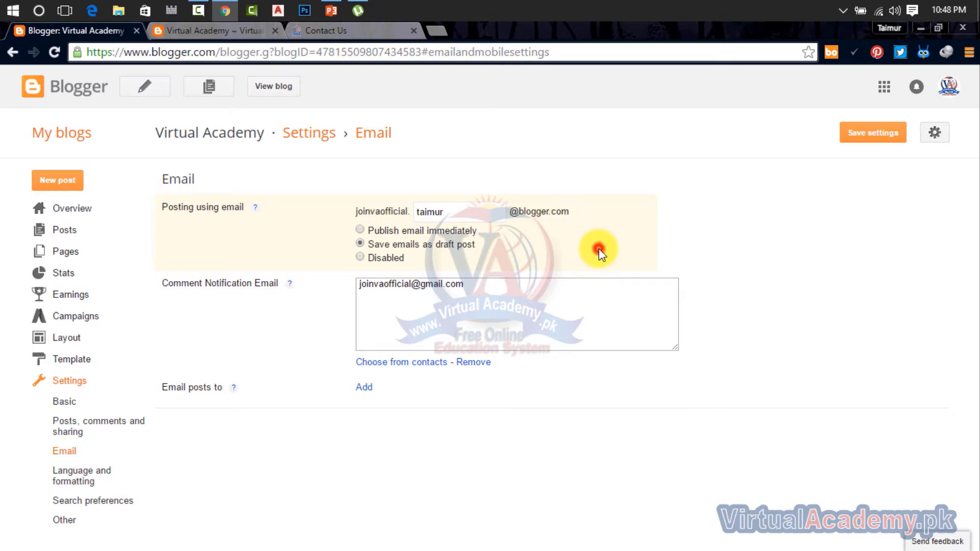
{"action": "left_click_drag", "start_coordinate": [573, 210], "coordinate": [360, 211]}
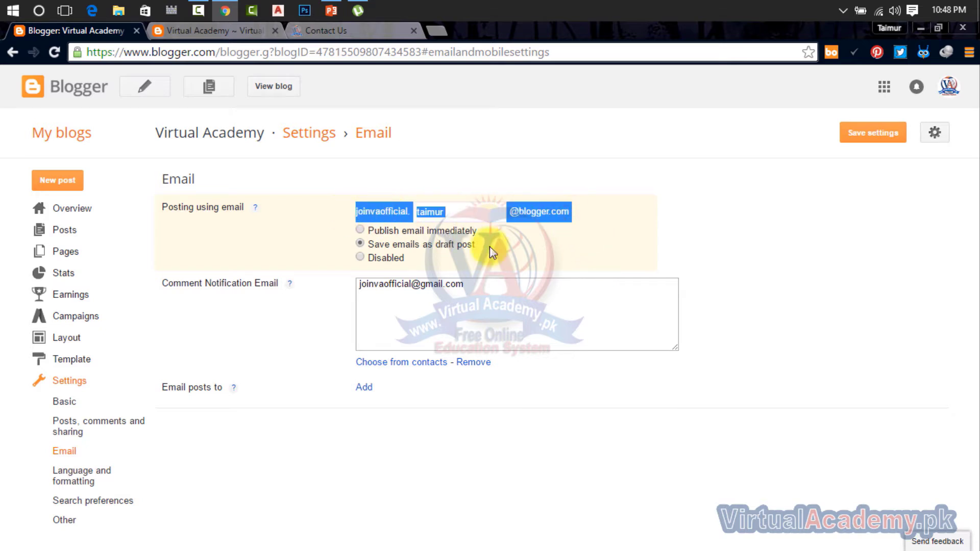
{"action": "left_click", "coordinate": [566, 225]}
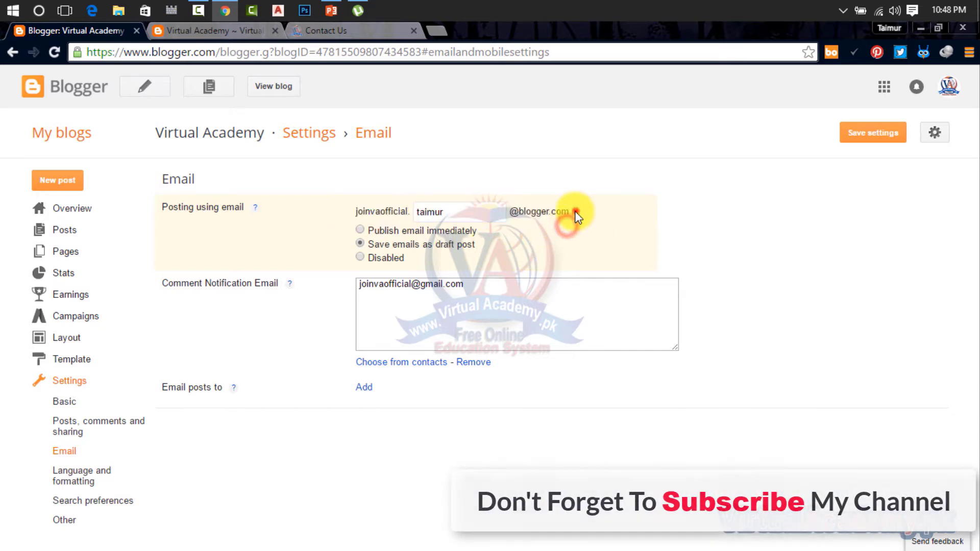
{"action": "left_click_drag", "start_coordinate": [576, 212], "coordinate": [354, 214]}
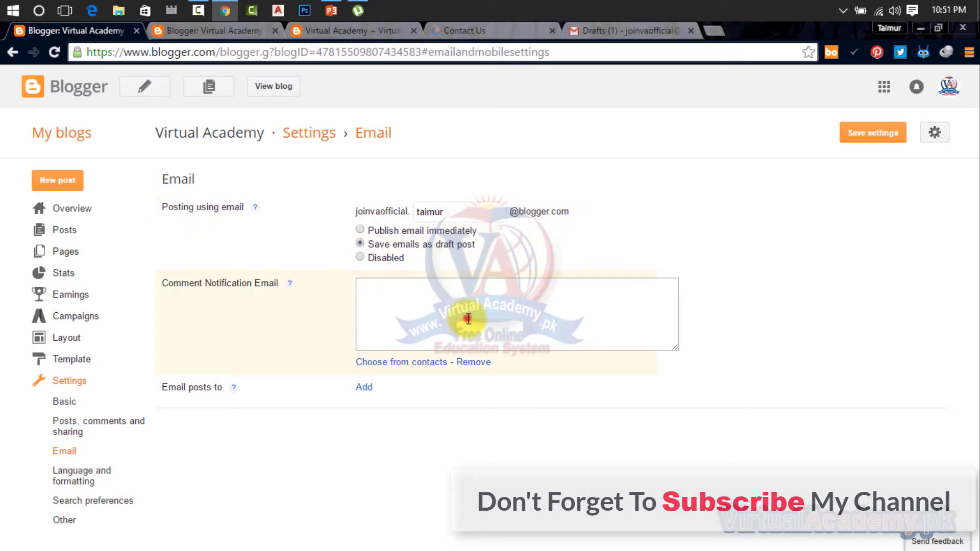
Step: Paste the address back into Comment Notification Email, then go to the Gmail drafts tab
{"action": "left_click", "coordinate": [469, 319]}
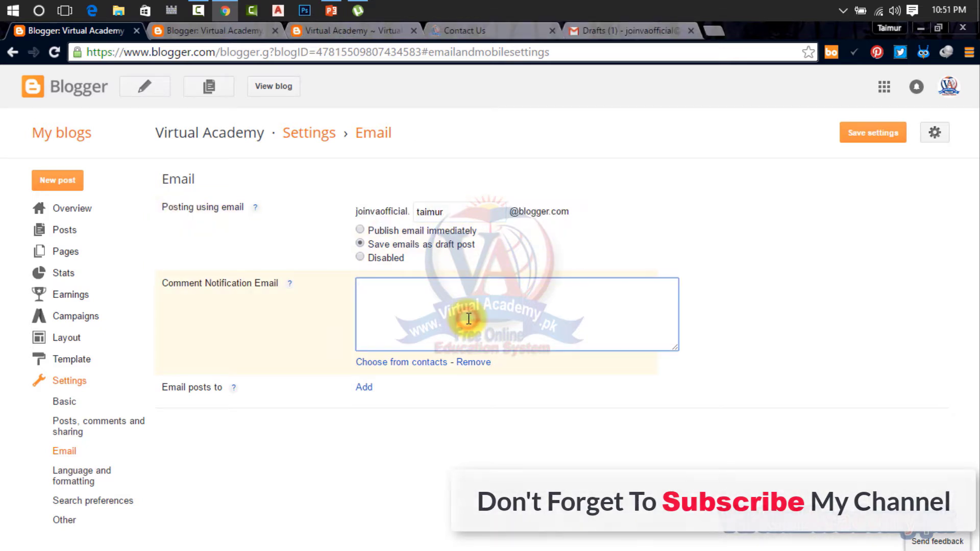
{"action": "key", "text": "ctrl+v"}
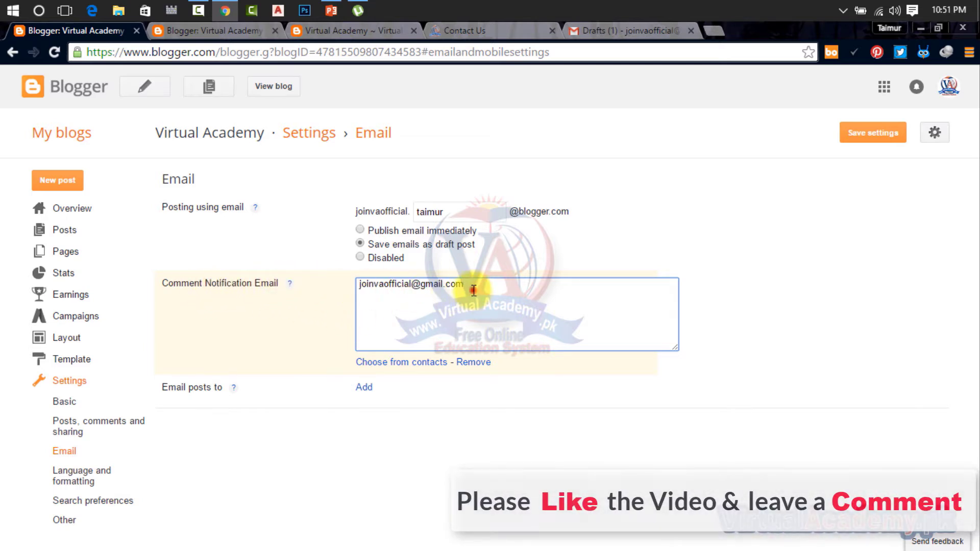
{"action": "left_click_drag", "start_coordinate": [473, 289], "coordinate": [368, 285]}
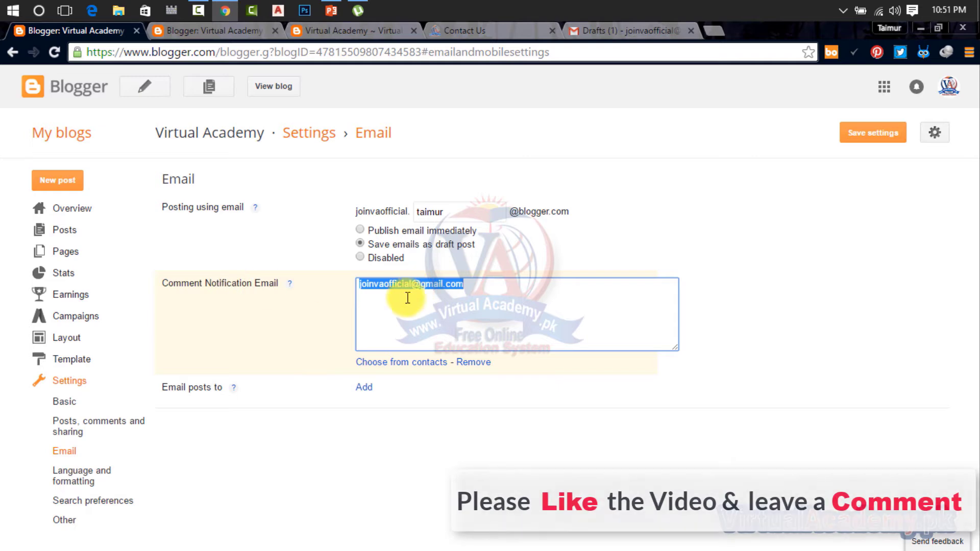
{"action": "left_click", "coordinate": [602, 30]}
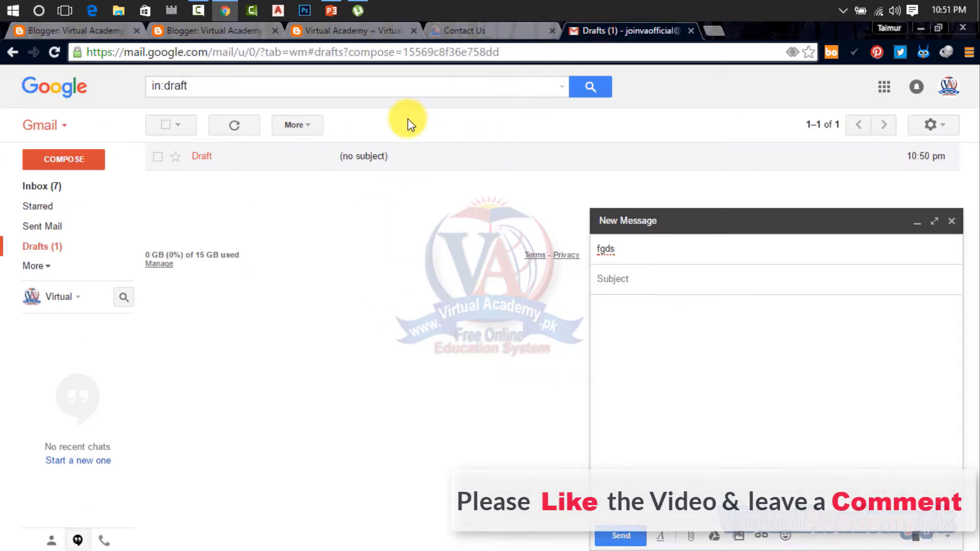
Step: Check Gmail's Social inbox, close the unsent message, and return to Blogger's Email settings
{"action": "left_click", "coordinate": [39, 187]}
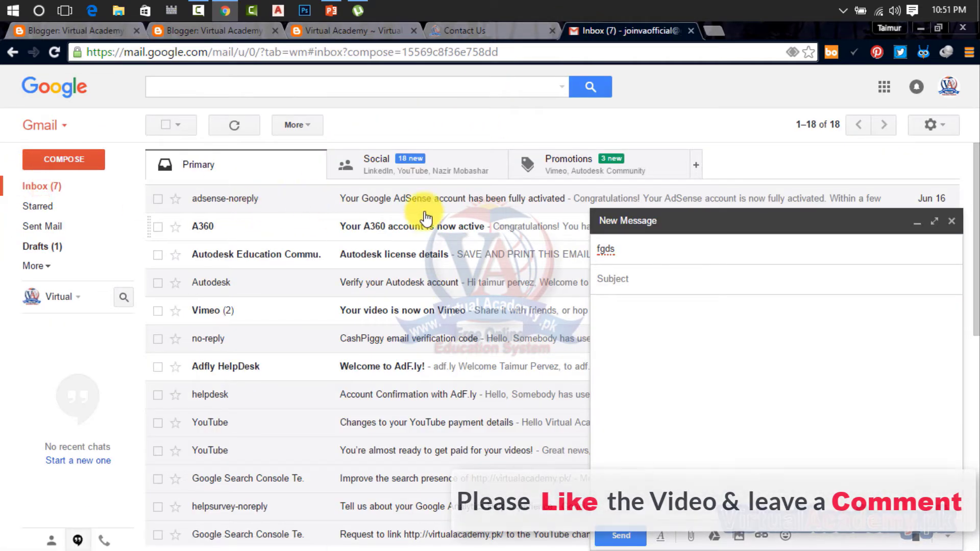
{"action": "left_click", "coordinate": [398, 172]}
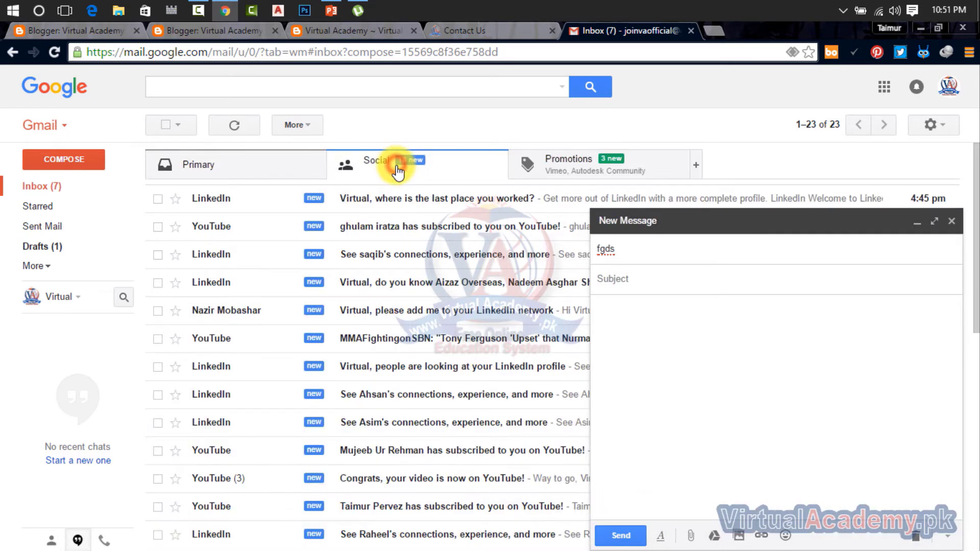
{"action": "left_click", "coordinate": [383, 202]}
{"action": "left_click", "coordinate": [951, 221]}
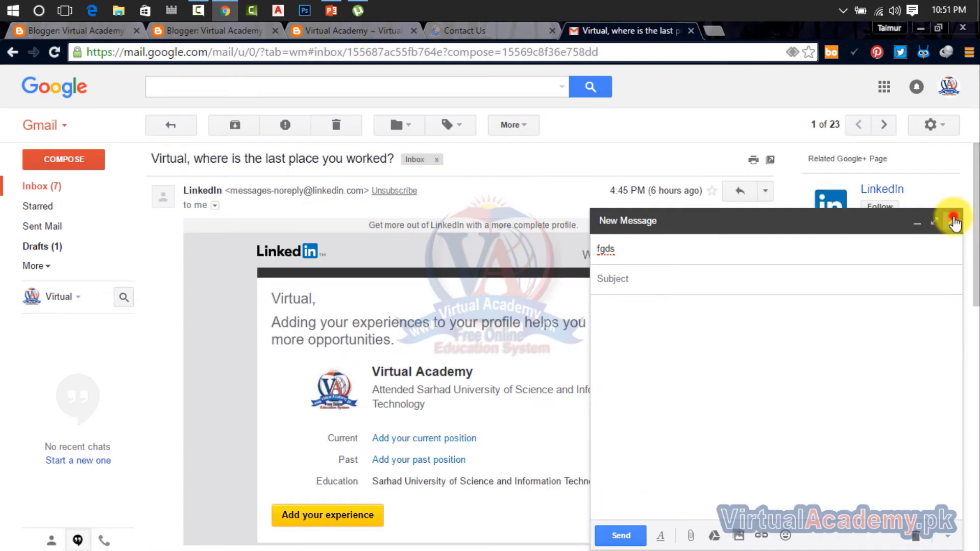
{"action": "scroll", "coordinate": [408, 337], "scroll_direction": "down", "scroll_amount": 5}
{"action": "scroll", "coordinate": [306, 321], "scroll_direction": "up", "scroll_amount": 5}
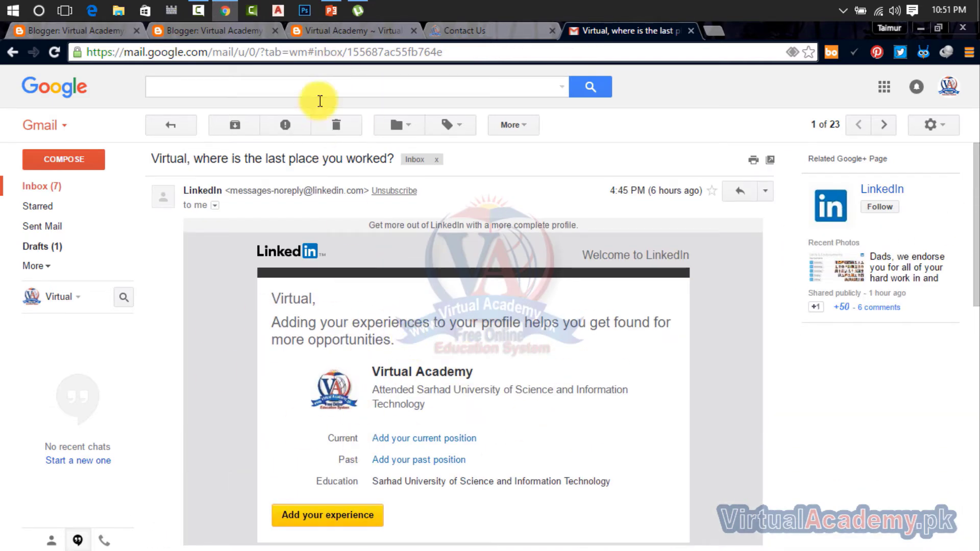
{"action": "left_click", "coordinate": [101, 30]}
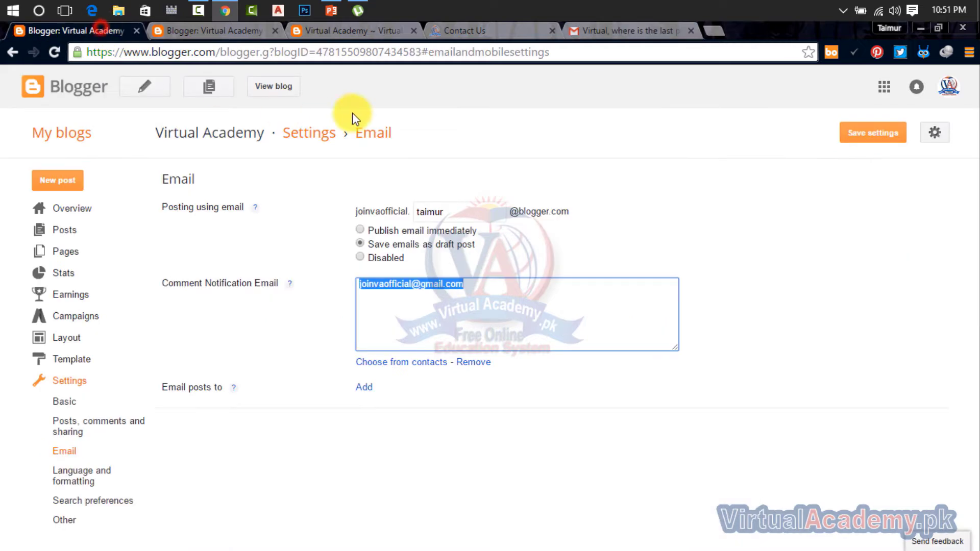
Step: Read the comment notification help and add a comma separator after the existing notification address
{"action": "left_click", "coordinate": [478, 283]}
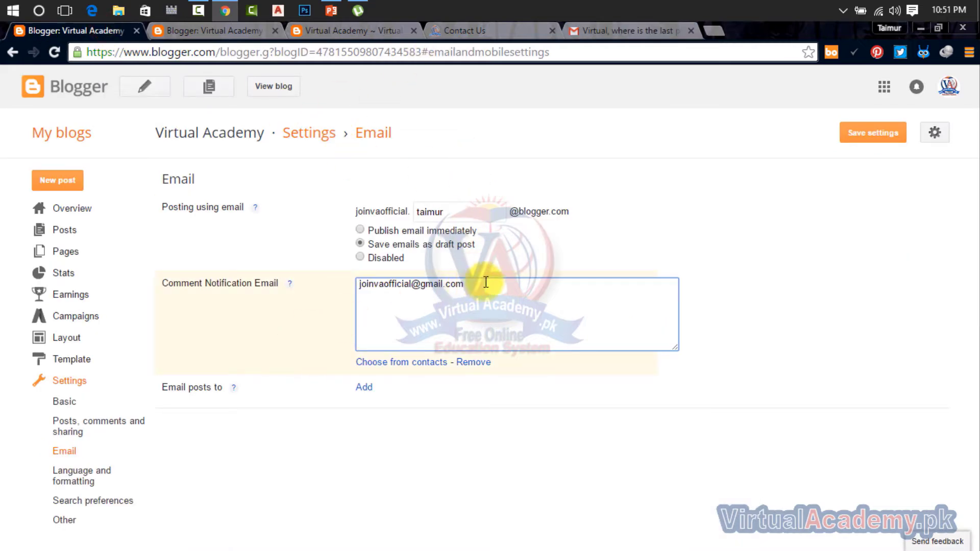
{"action": "left_click_drag", "start_coordinate": [480, 284], "coordinate": [293, 298]}
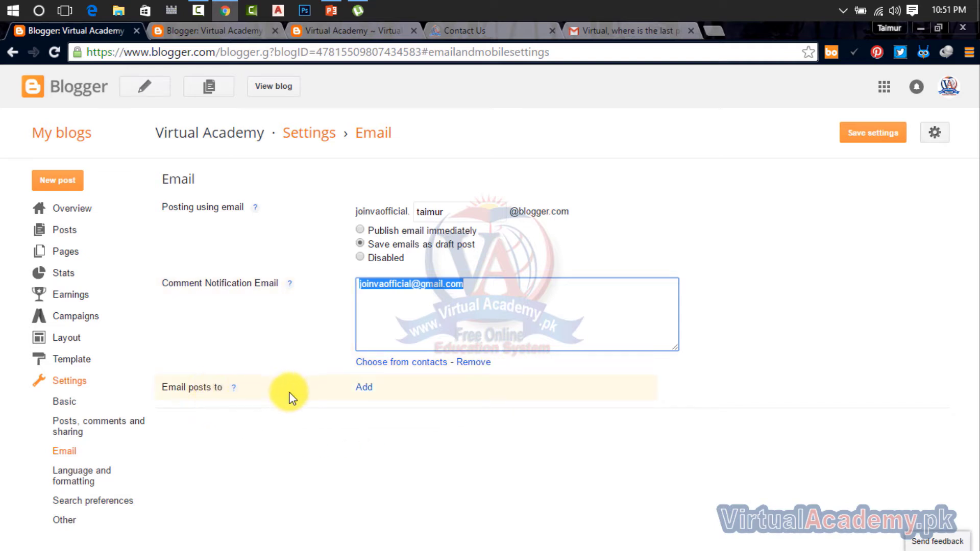
{"action": "left_click", "coordinate": [474, 291]}
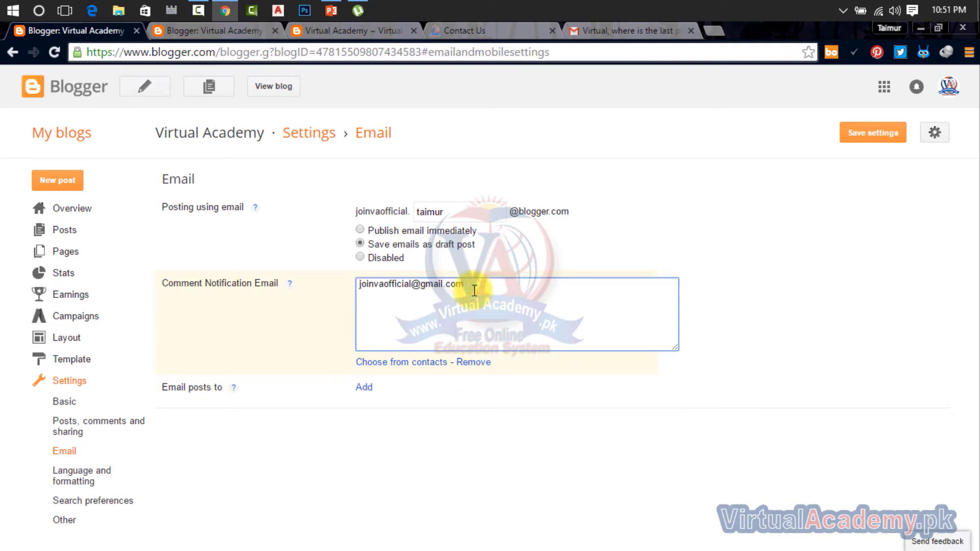
{"action": "left_click", "coordinate": [288, 284]}
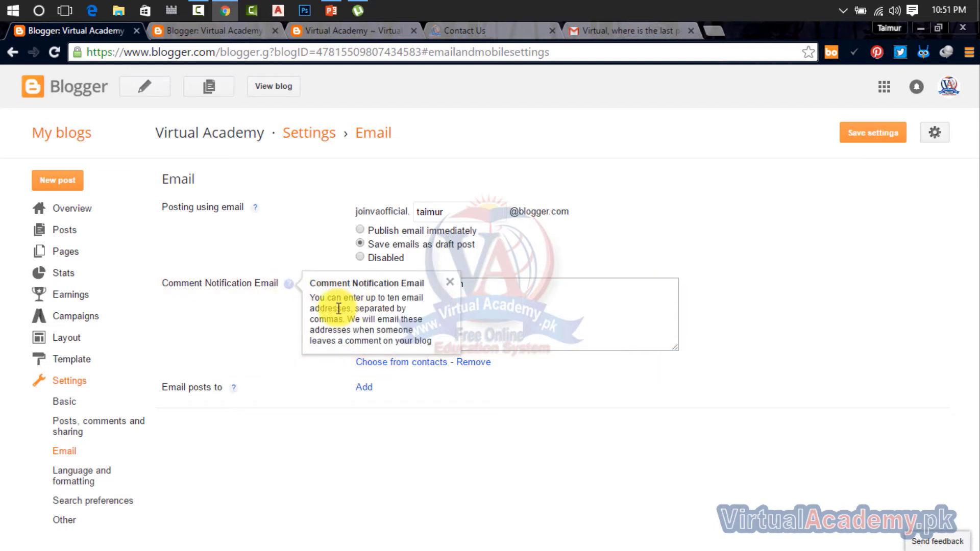
{"action": "left_click", "coordinate": [399, 299]}
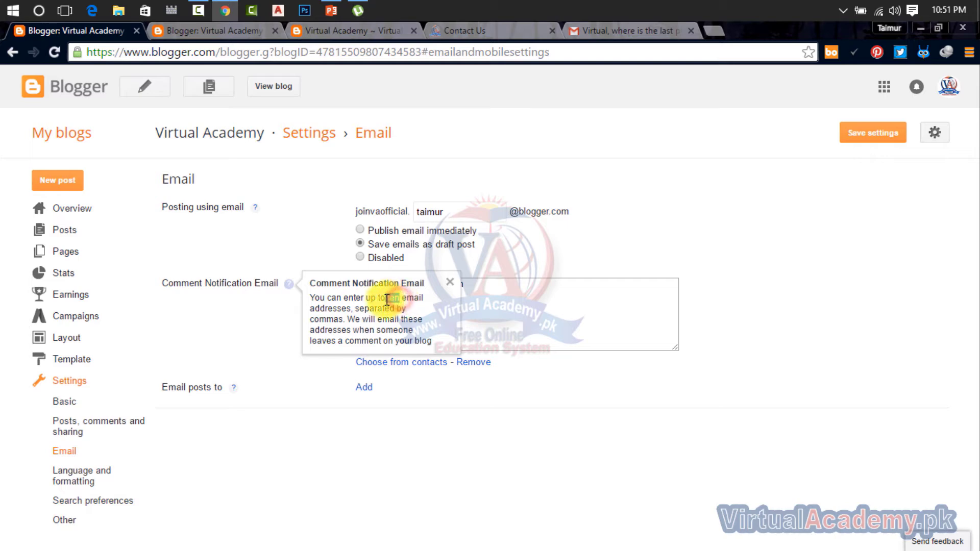
{"action": "left_click", "coordinate": [480, 311]}
{"action": "left_click", "coordinate": [478, 292]}
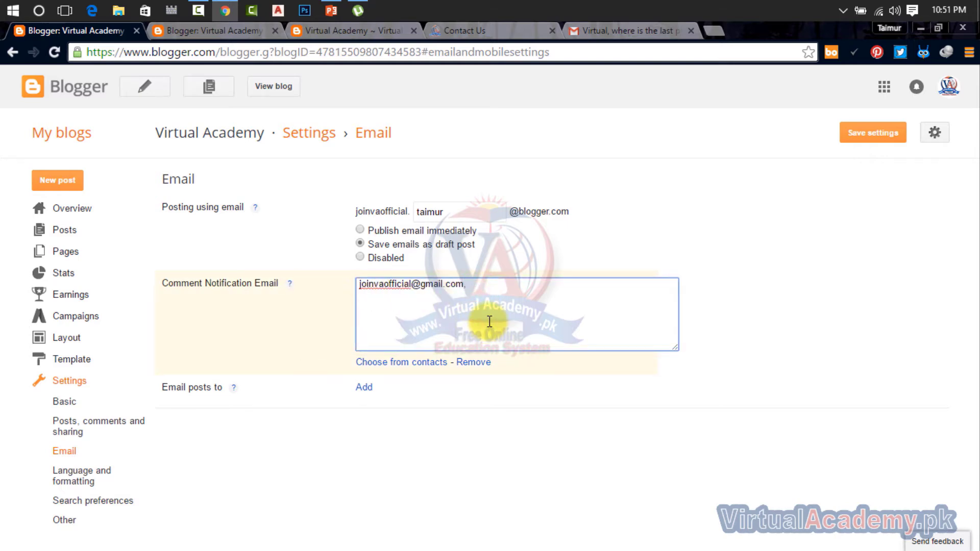
Step: Delete the trailing comma so the comment notification field holds only the single address
{"action": "left_click", "coordinate": [495, 292]}
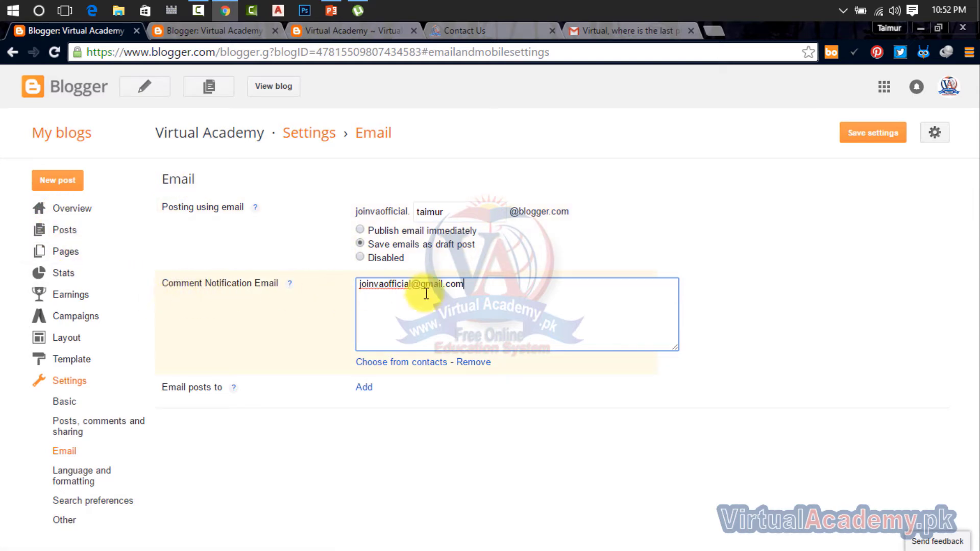
{"action": "left_click_drag", "start_coordinate": [464, 285], "coordinate": [344, 295]}
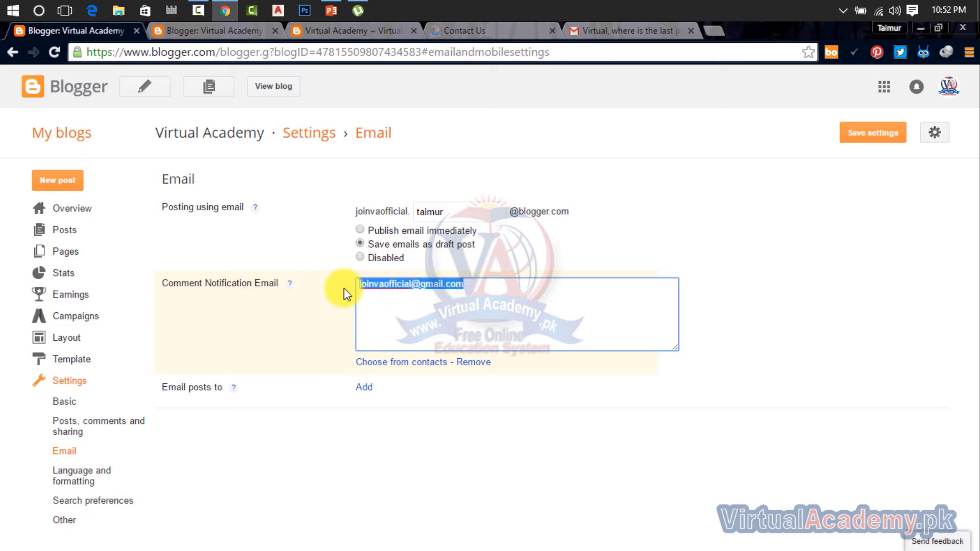
{"action": "left_click", "coordinate": [475, 291]}
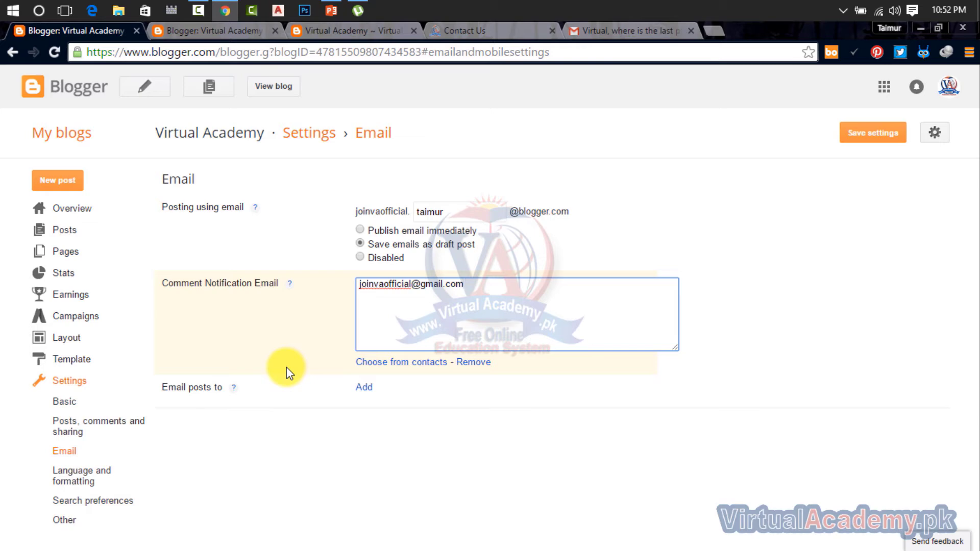
Step: Add an empty 'Email posts to' address field and read its help explanation
{"action": "left_click", "coordinate": [365, 392]}
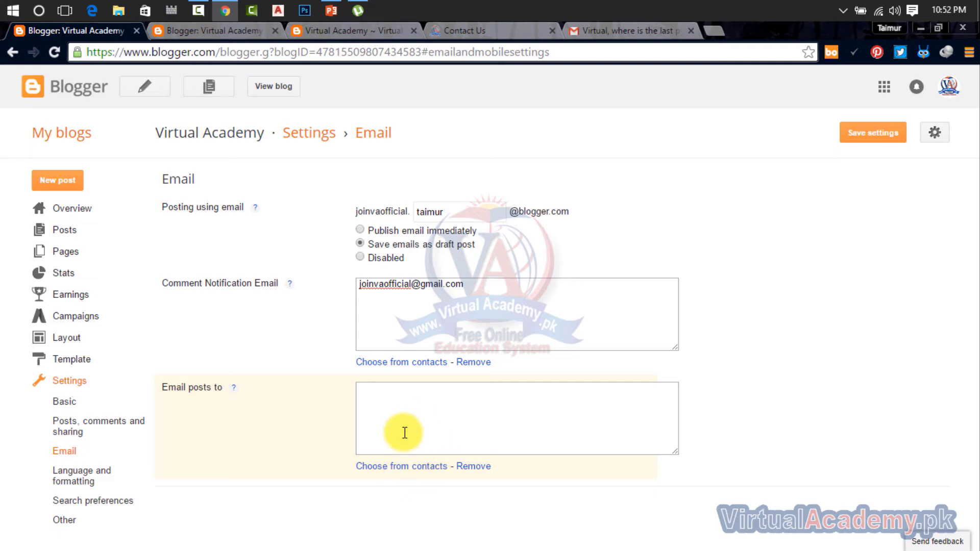
{"action": "left_click", "coordinate": [395, 411]}
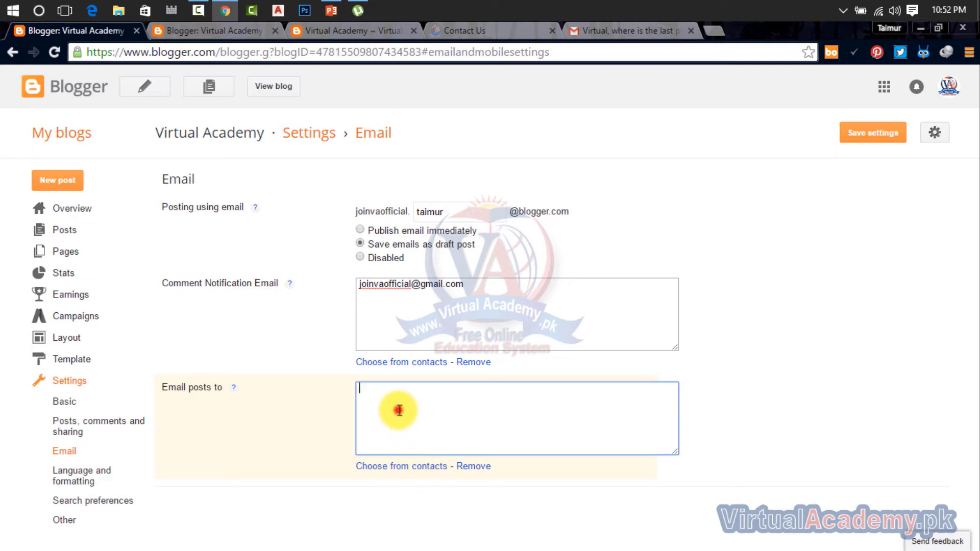
{"action": "left_click", "coordinate": [234, 390]}
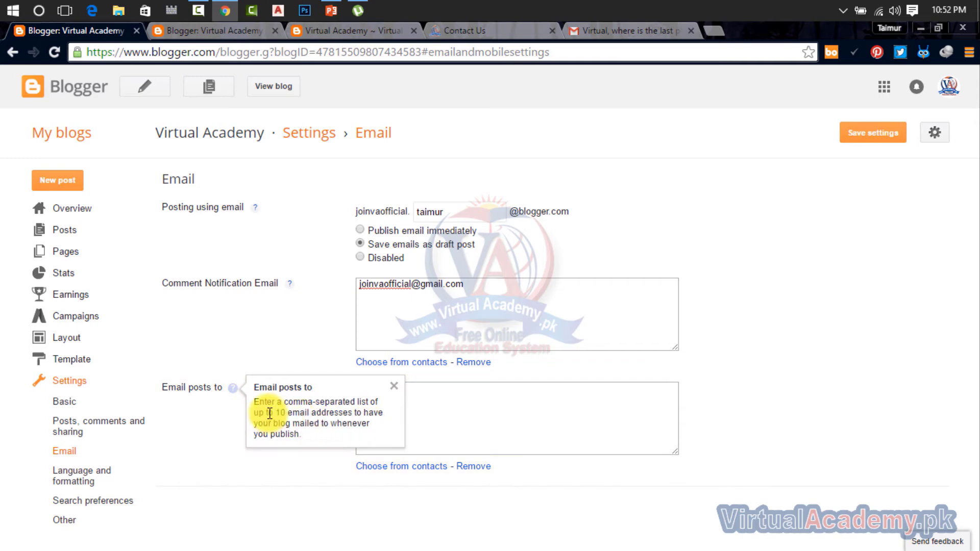
{"action": "left_click_drag", "start_coordinate": [275, 412], "coordinate": [372, 411]}
{"action": "left_click", "coordinate": [443, 417]}
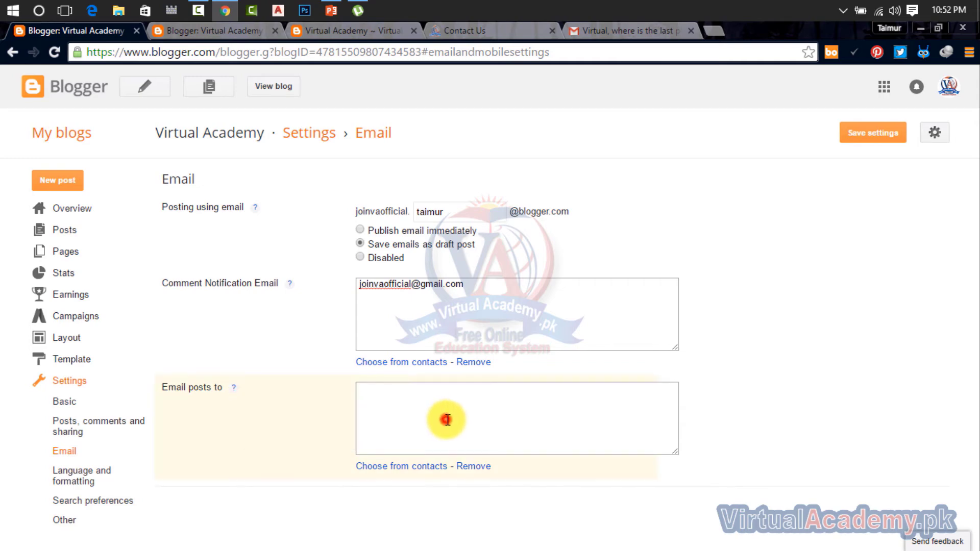
{"action": "left_click", "coordinate": [431, 390]}
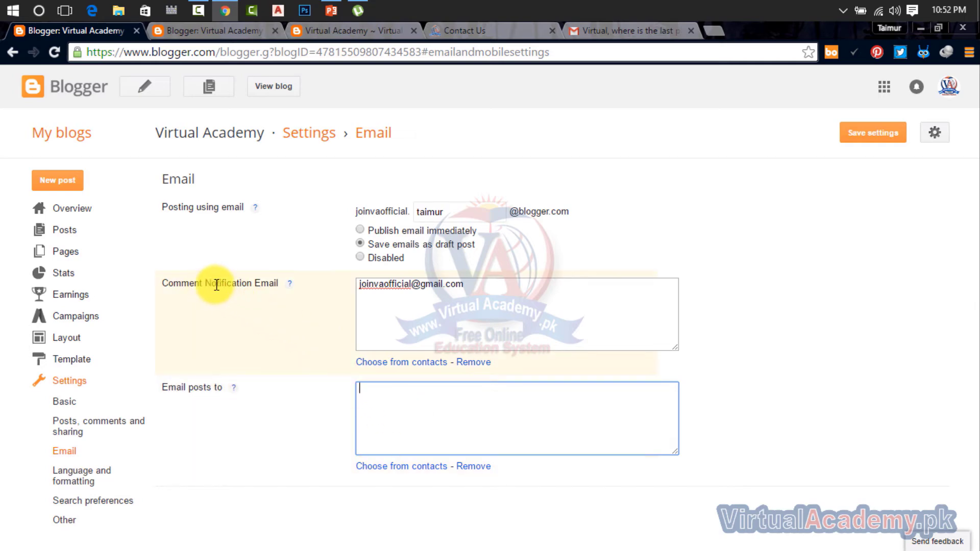
Step: Leave Email settings for Language and formatting, triggering the unsaved-changes warning
{"action": "left_click_drag", "start_coordinate": [464, 284], "coordinate": [359, 284]}
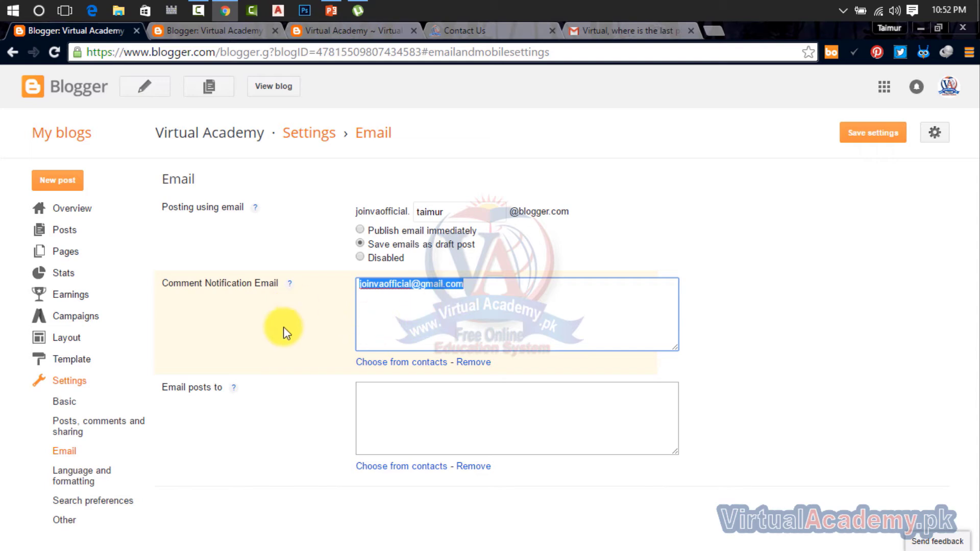
{"action": "left_click", "coordinate": [388, 399]}
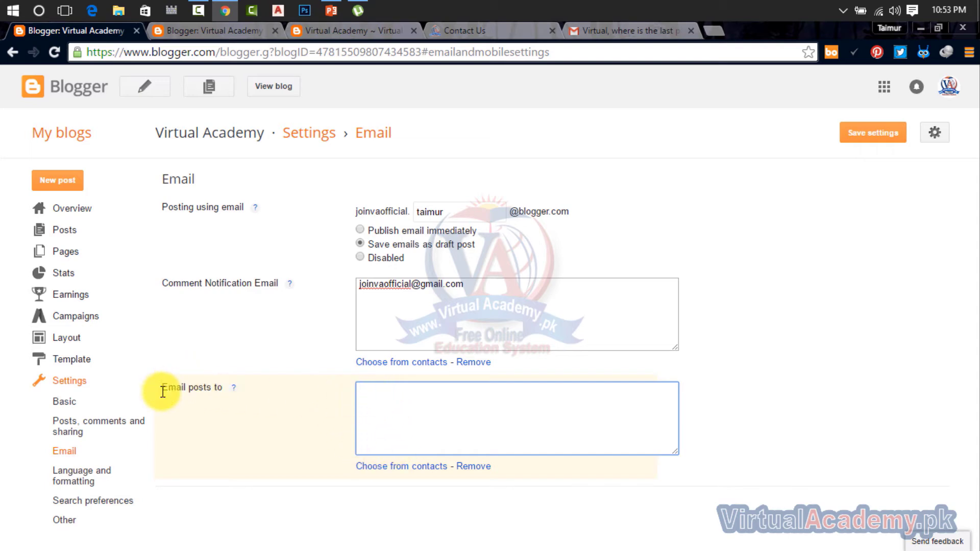
{"action": "left_click", "coordinate": [92, 474]}
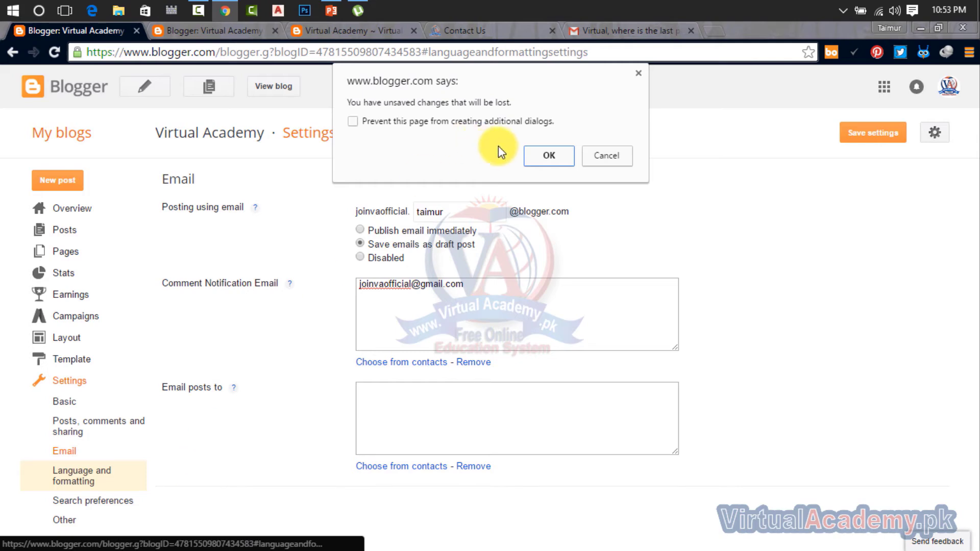
Step: Confirm leaving the page and set the blog language to English (United States)
{"action": "left_click", "coordinate": [548, 155]}
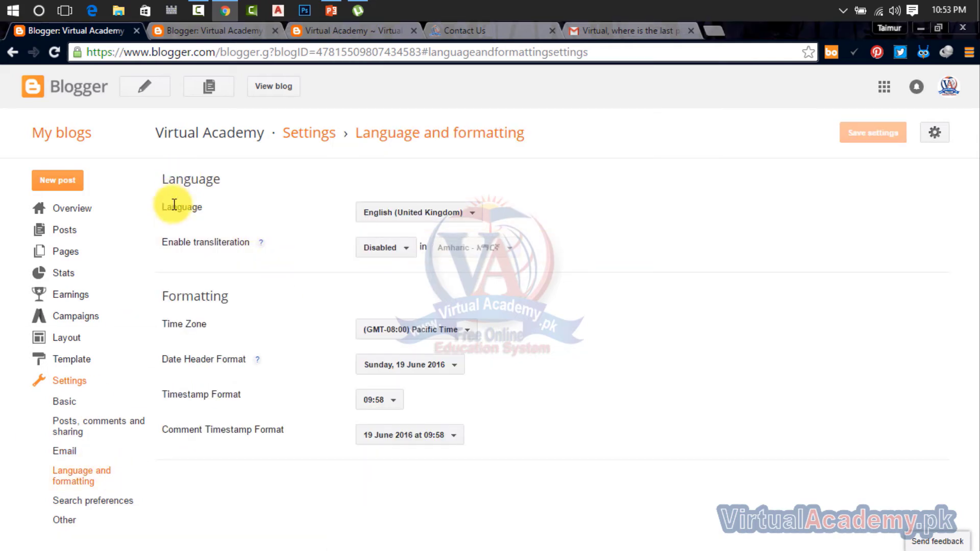
{"action": "left_click", "coordinate": [394, 217]}
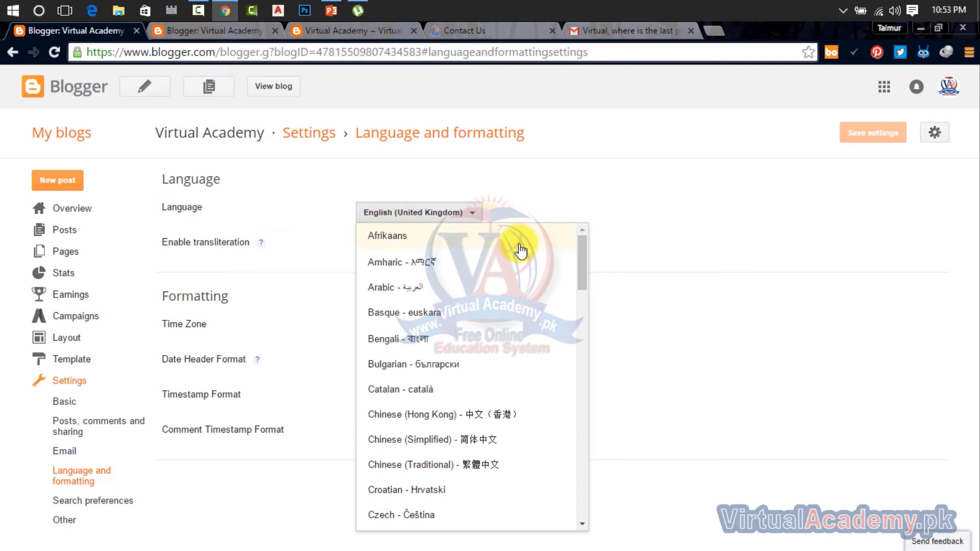
{"action": "left_click_drag", "start_coordinate": [585, 251], "coordinate": [585, 282]}
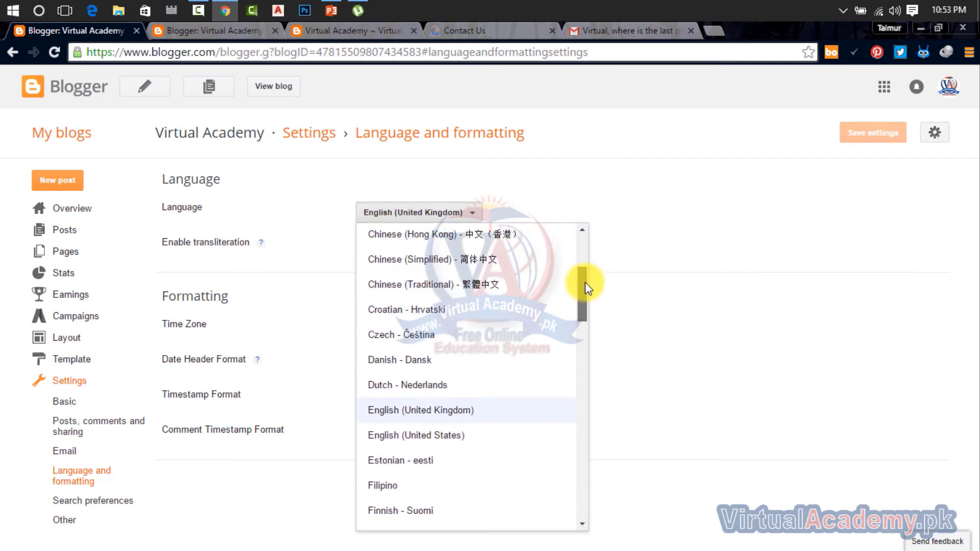
{"action": "left_click", "coordinate": [448, 430]}
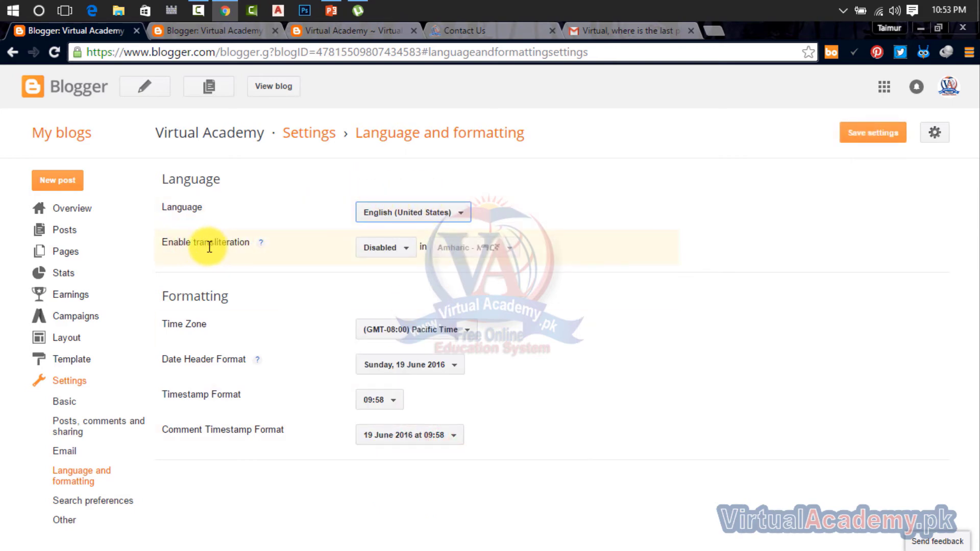
Step: Enable transliteration, choose Urdu as its language, then set transliteration back to Disabled
{"action": "left_click", "coordinate": [403, 250]}
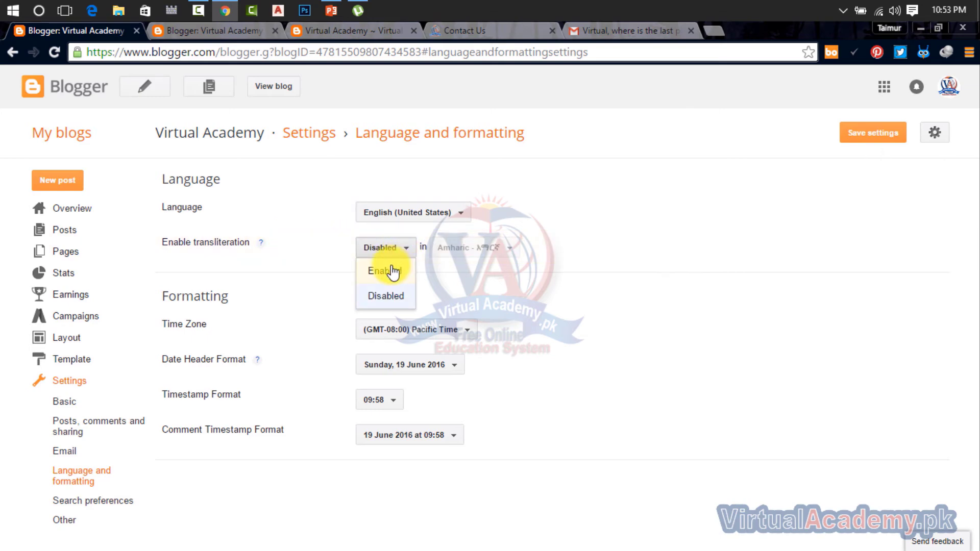
{"action": "left_click", "coordinate": [392, 269]}
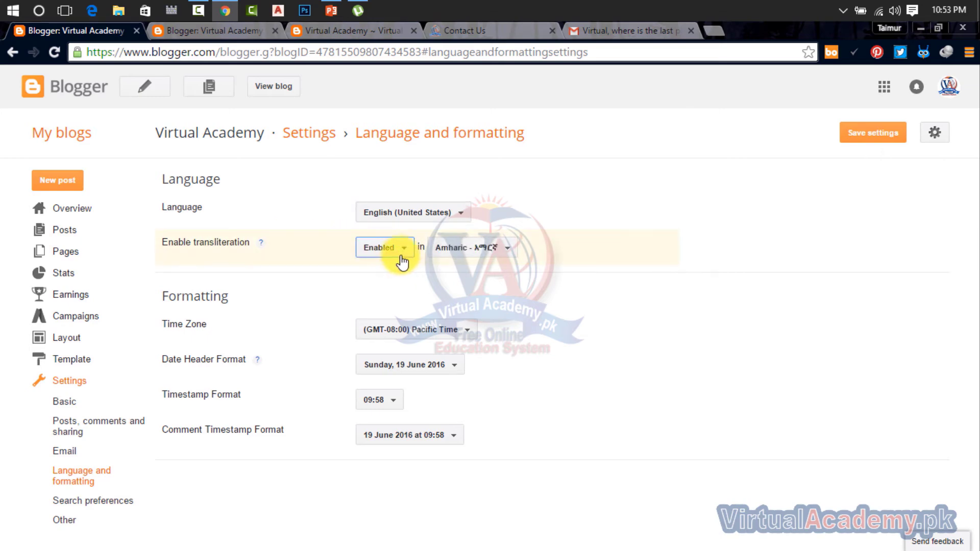
{"action": "left_click", "coordinate": [449, 255]}
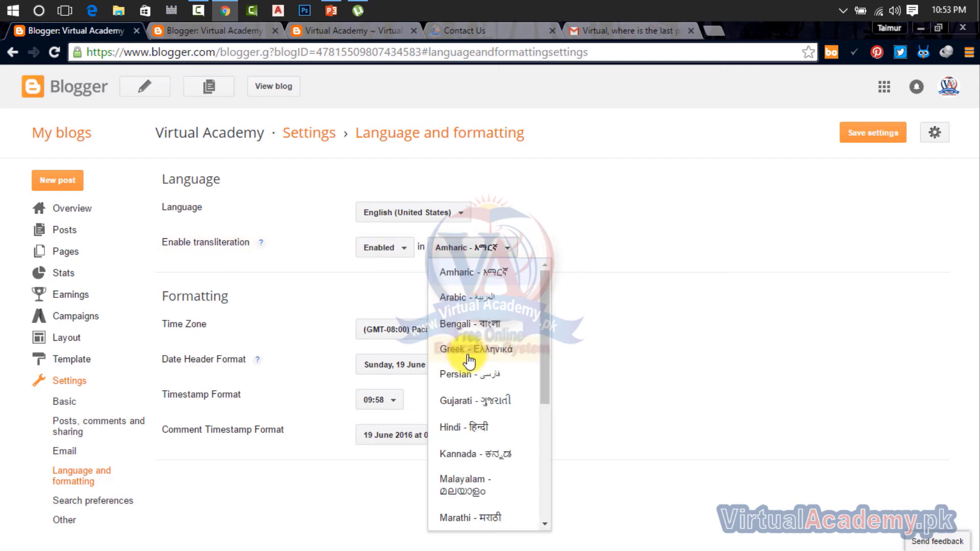
{"action": "scroll", "coordinate": [464, 347], "scroll_direction": "down", "scroll_amount": 5}
{"action": "left_click", "coordinate": [486, 514]}
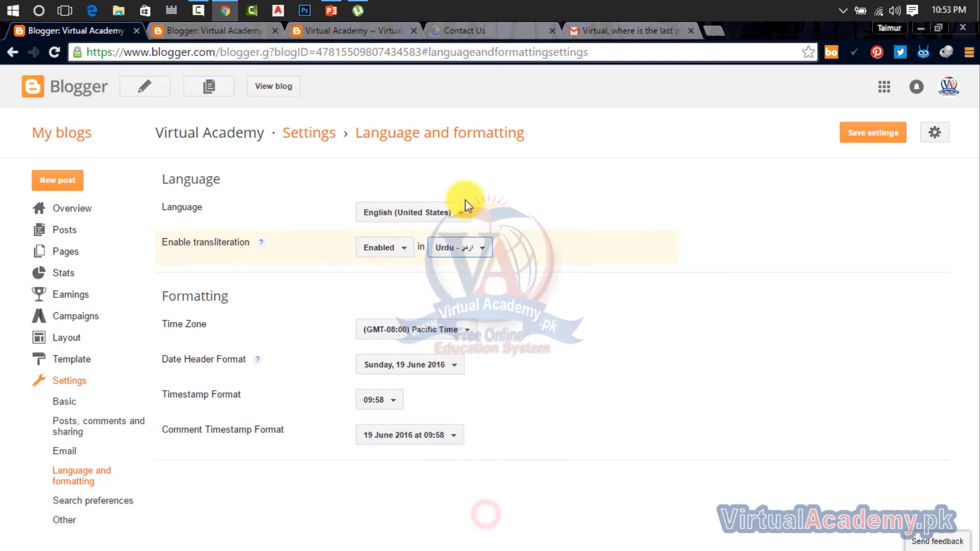
{"action": "left_click", "coordinate": [399, 255]}
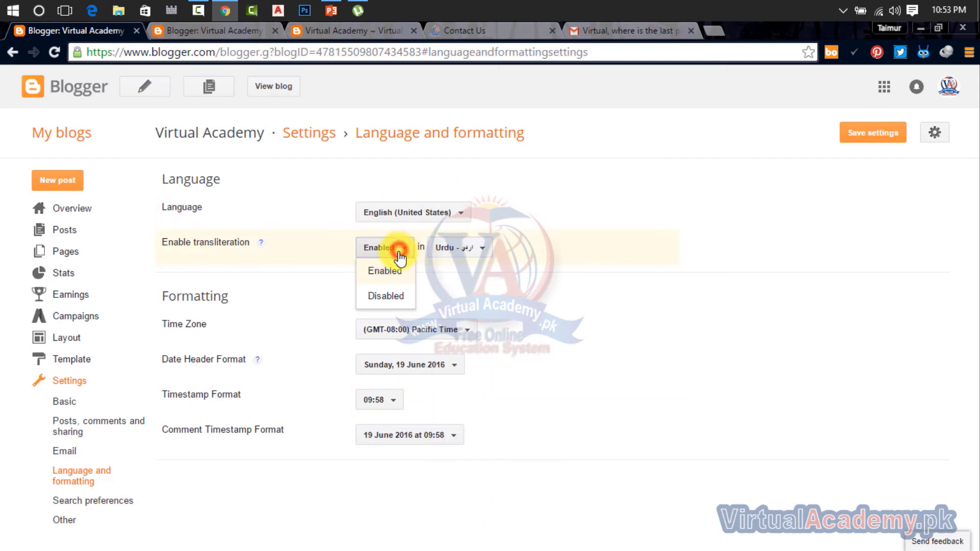
{"action": "left_click", "coordinate": [386, 294]}
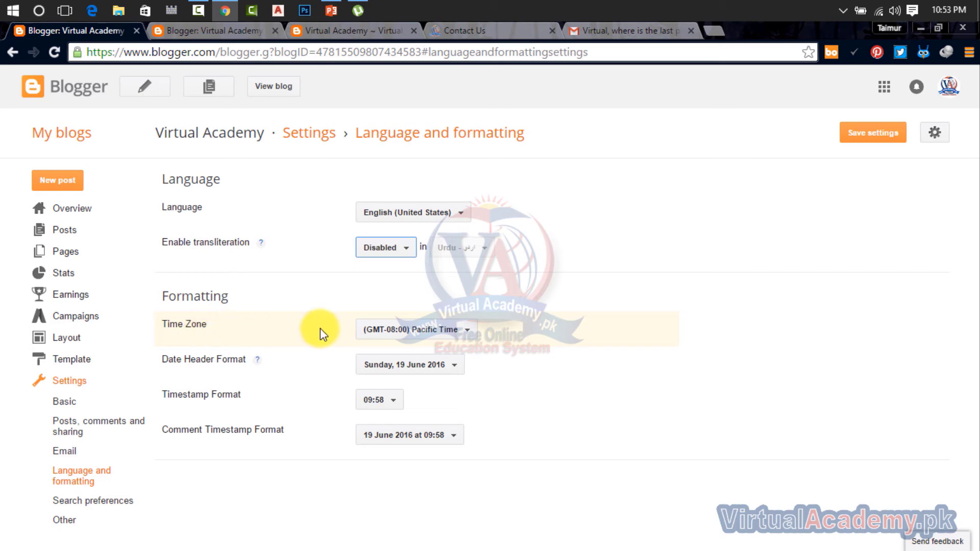
Step: Set the time zone to (GMT+05:00) Karachi and view the published Virtual Academy post
{"action": "left_click", "coordinate": [431, 337]}
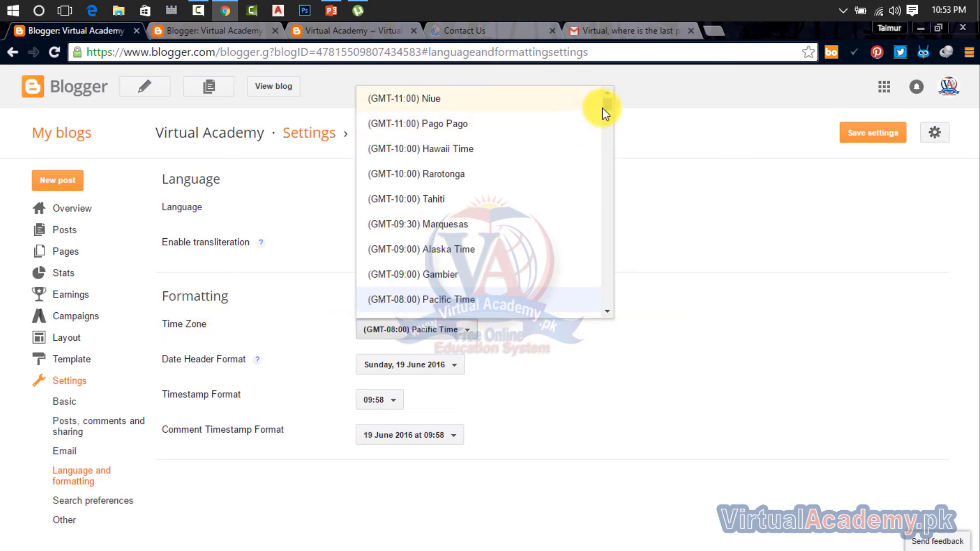
{"action": "scroll", "coordinate": [609, 107], "scroll_direction": "down", "scroll_amount": 4}
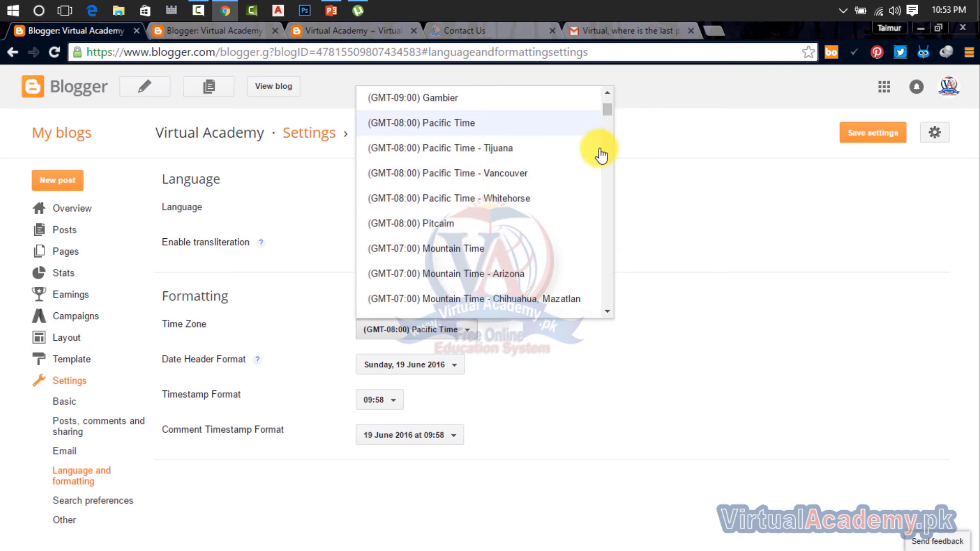
{"action": "scroll", "coordinate": [553, 110], "scroll_direction": "down", "scroll_amount": 20}
{"action": "left_click", "coordinate": [408, 101]}
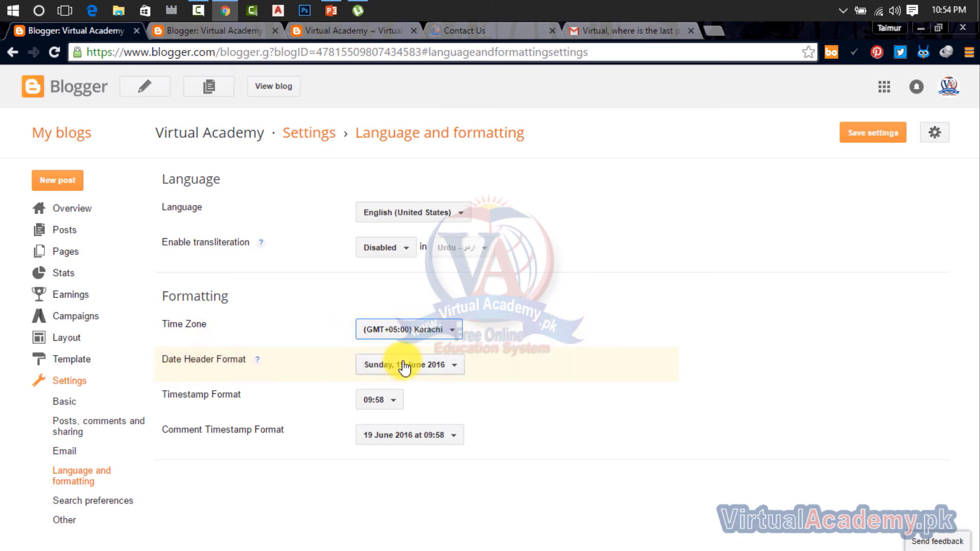
{"action": "left_click", "coordinate": [354, 35]}
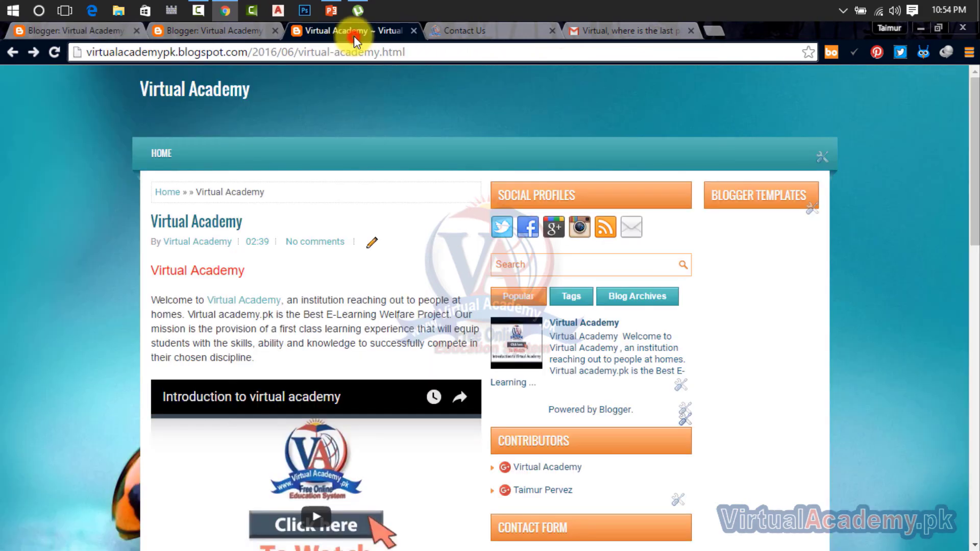
Step: Close the Gmail message tab and return to Blogger's Language and formatting settings
{"action": "left_click", "coordinate": [184, 194]}
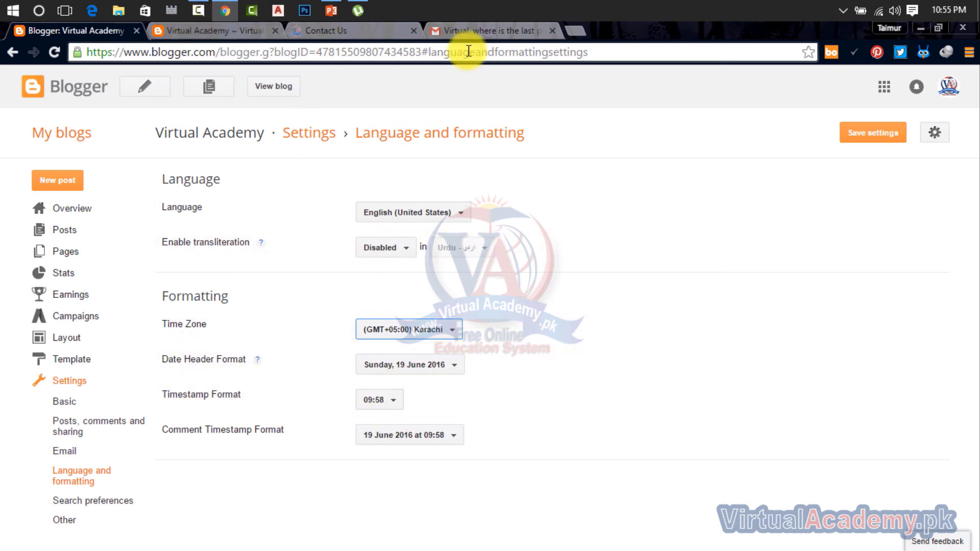
{"action": "left_click", "coordinate": [221, 38]}
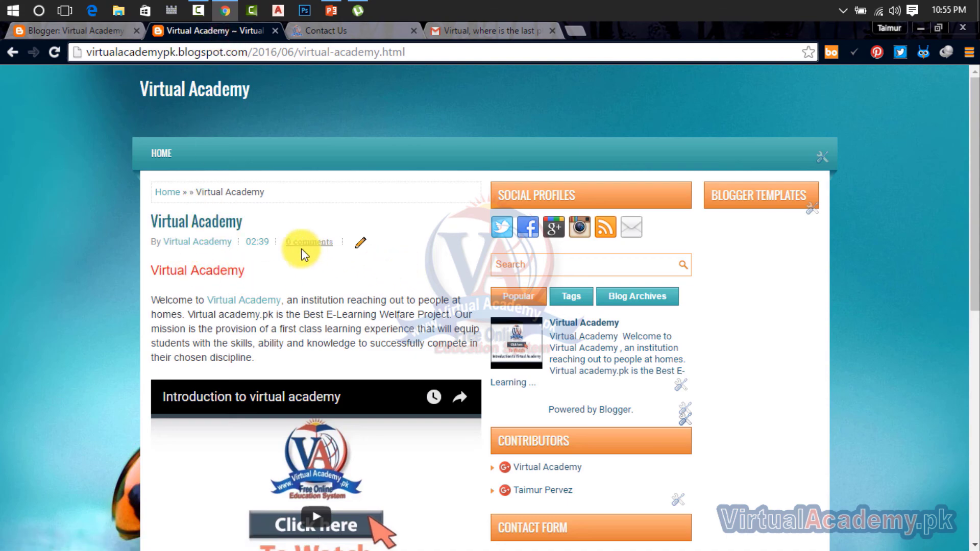
{"action": "left_click", "coordinate": [475, 30]}
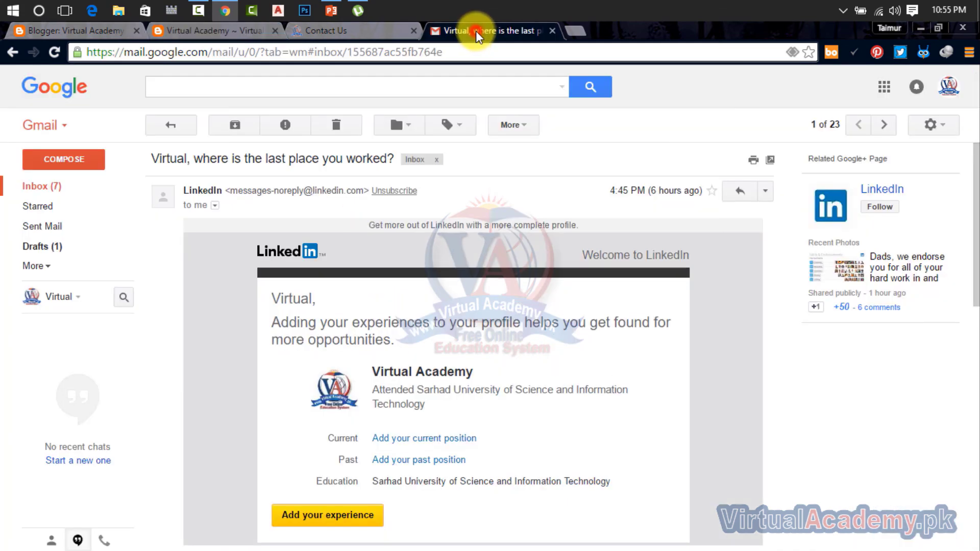
{"action": "left_click", "coordinate": [552, 30]}
{"action": "left_click", "coordinate": [103, 32]}
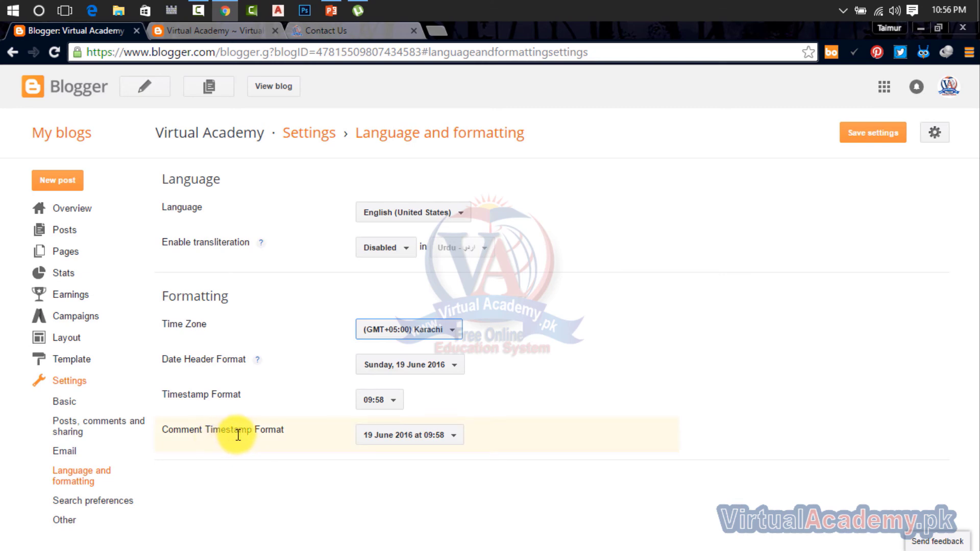
Step: Leave the Comment Timestamp Format unchanged and save the language and formatting settings with the Karachi time zone
{"action": "left_click_drag", "start_coordinate": [311, 429], "coordinate": [159, 430]}
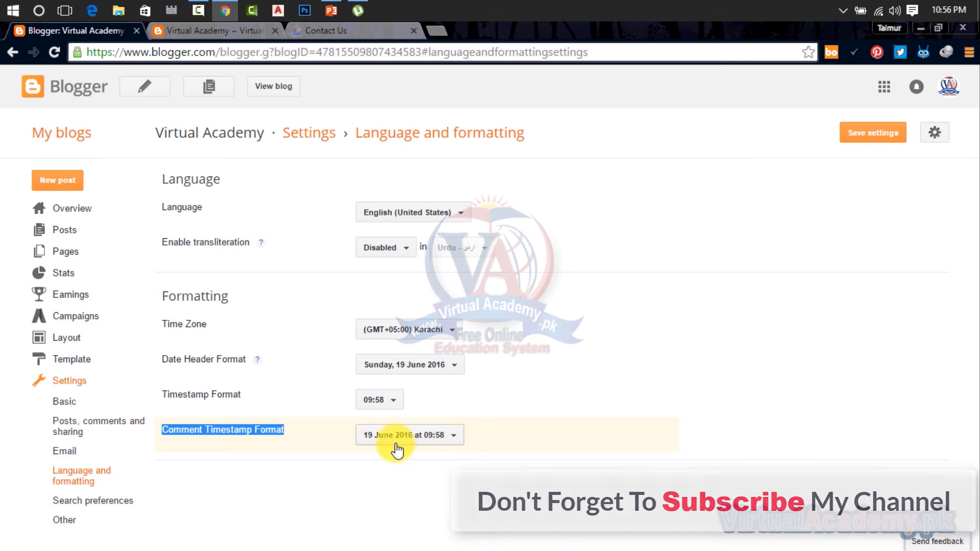
{"action": "left_click", "coordinate": [414, 447]}
{"action": "left_click", "coordinate": [413, 446]}
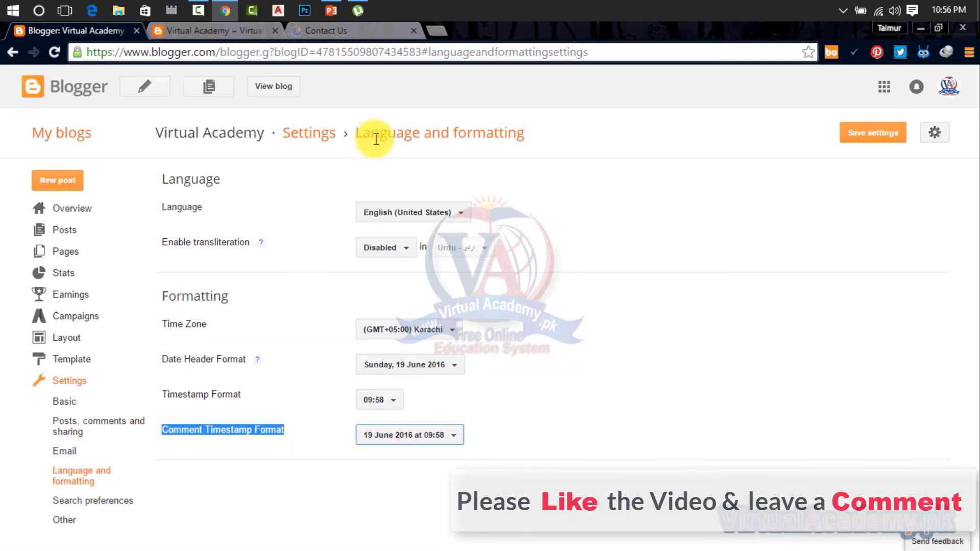
{"action": "left_click", "coordinate": [885, 138]}
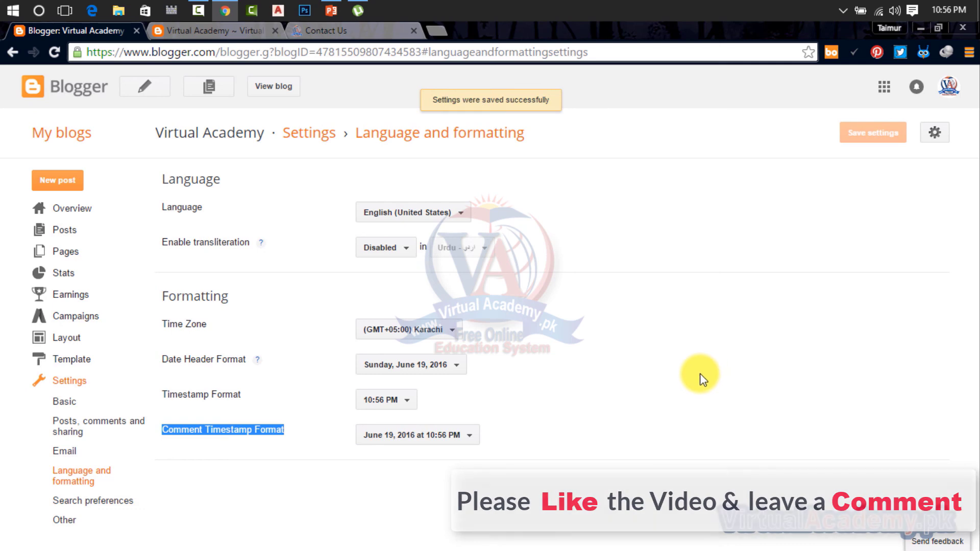
{"action": "left_click", "coordinate": [92, 504]}
Step: Switch repeatedly between the Other and Search preferences settings pages, finishing on Search preferences
{"action": "left_click", "coordinate": [69, 520]}
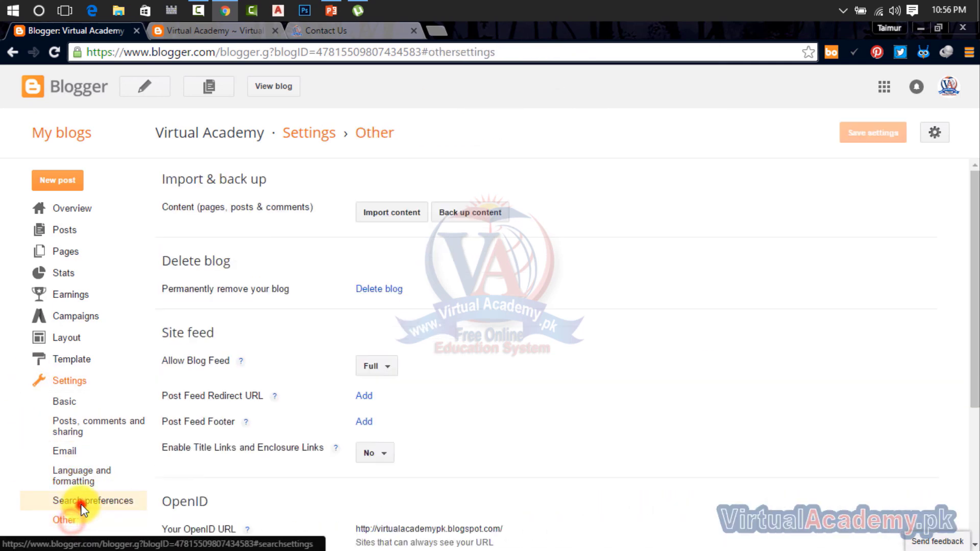
{"action": "left_click", "coordinate": [79, 503]}
{"action": "left_click", "coordinate": [74, 517]}
{"action": "left_click", "coordinate": [77, 503]}
{"action": "left_click", "coordinate": [74, 517]}
{"action": "left_click", "coordinate": [77, 504]}
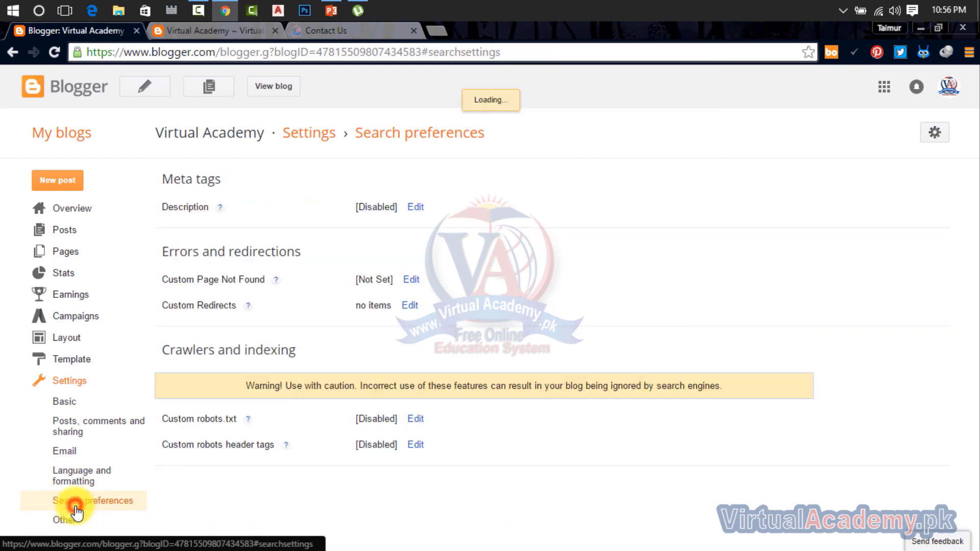
{"action": "left_click", "coordinate": [74, 518]}
{"action": "left_click", "coordinate": [77, 503]}
{"action": "left_click", "coordinate": [74, 517]}
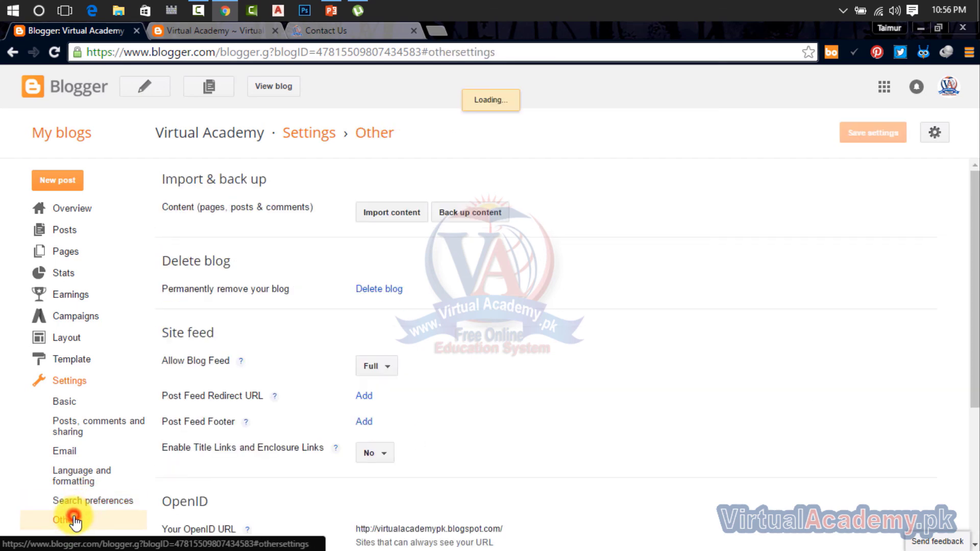
{"action": "left_click", "coordinate": [82, 504]}
{"action": "left_click", "coordinate": [72, 519]}
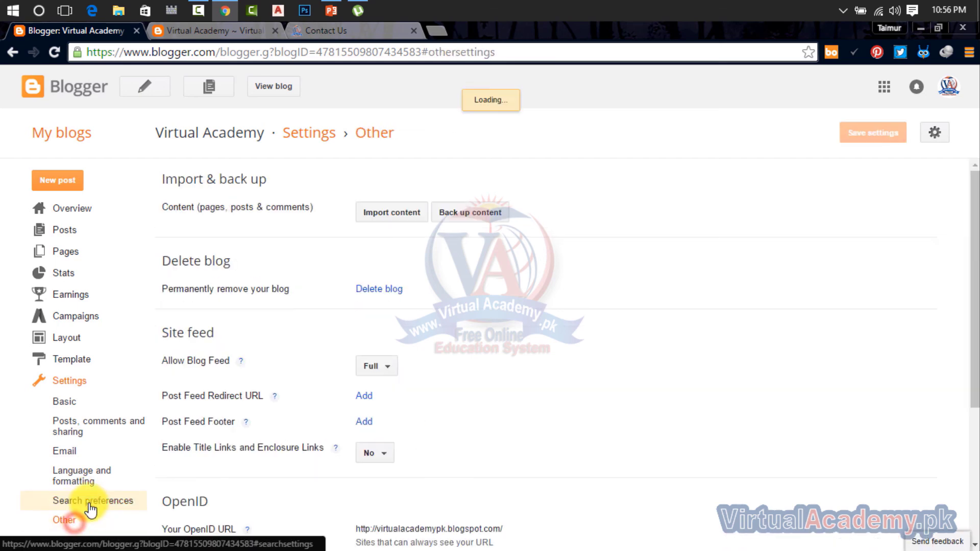
{"action": "left_click", "coordinate": [89, 501]}
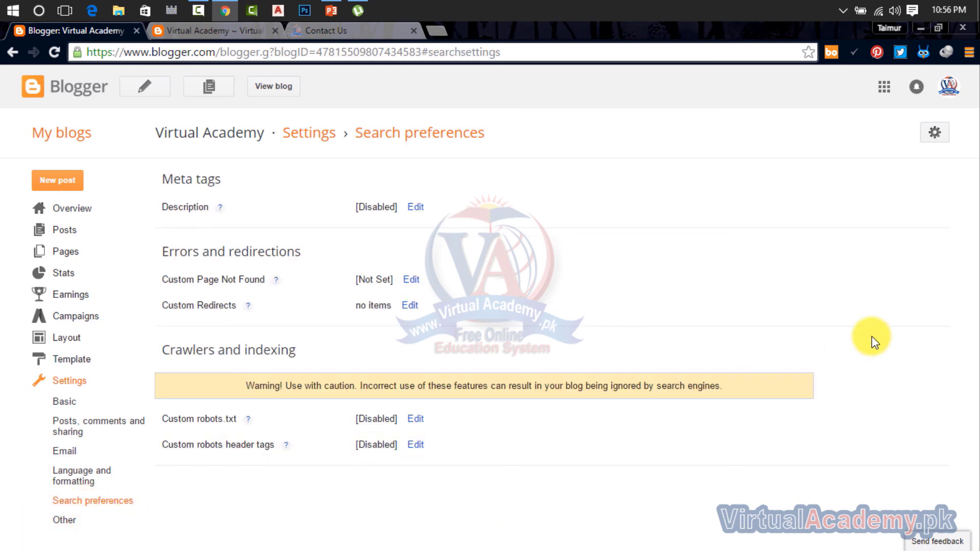